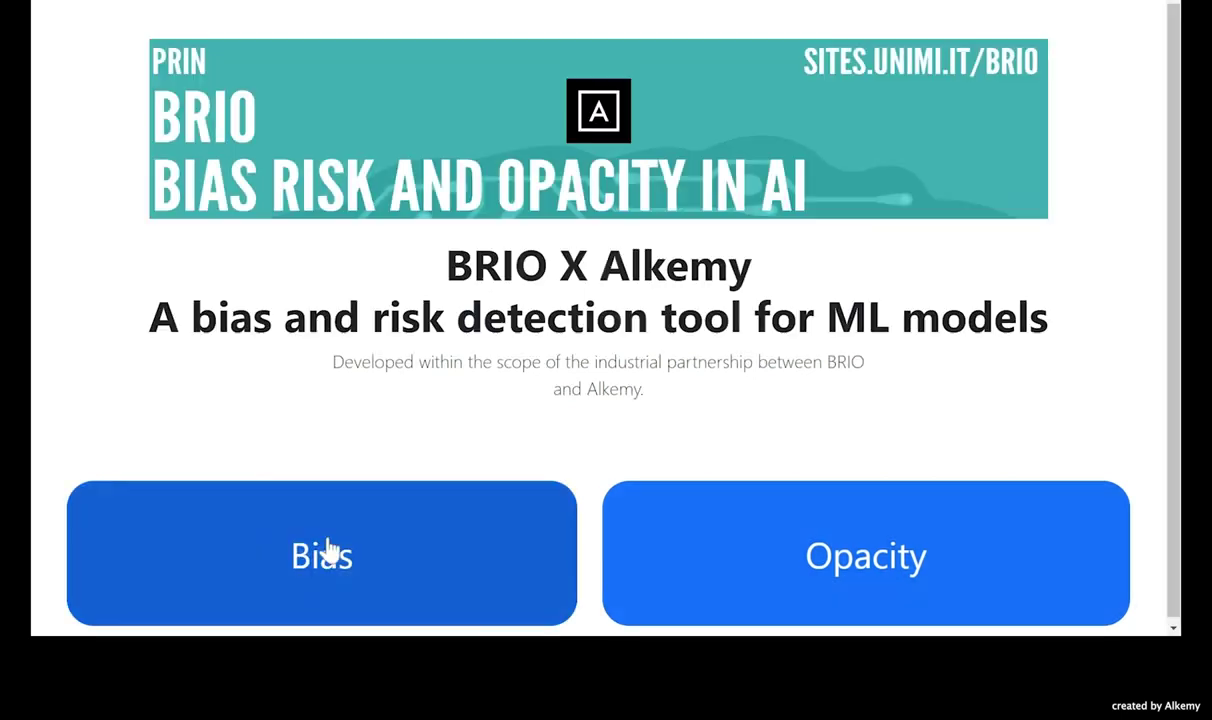
Open the Bias section and view the preprocessing pipeline customization options without uploading anything there.
click(325, 555)
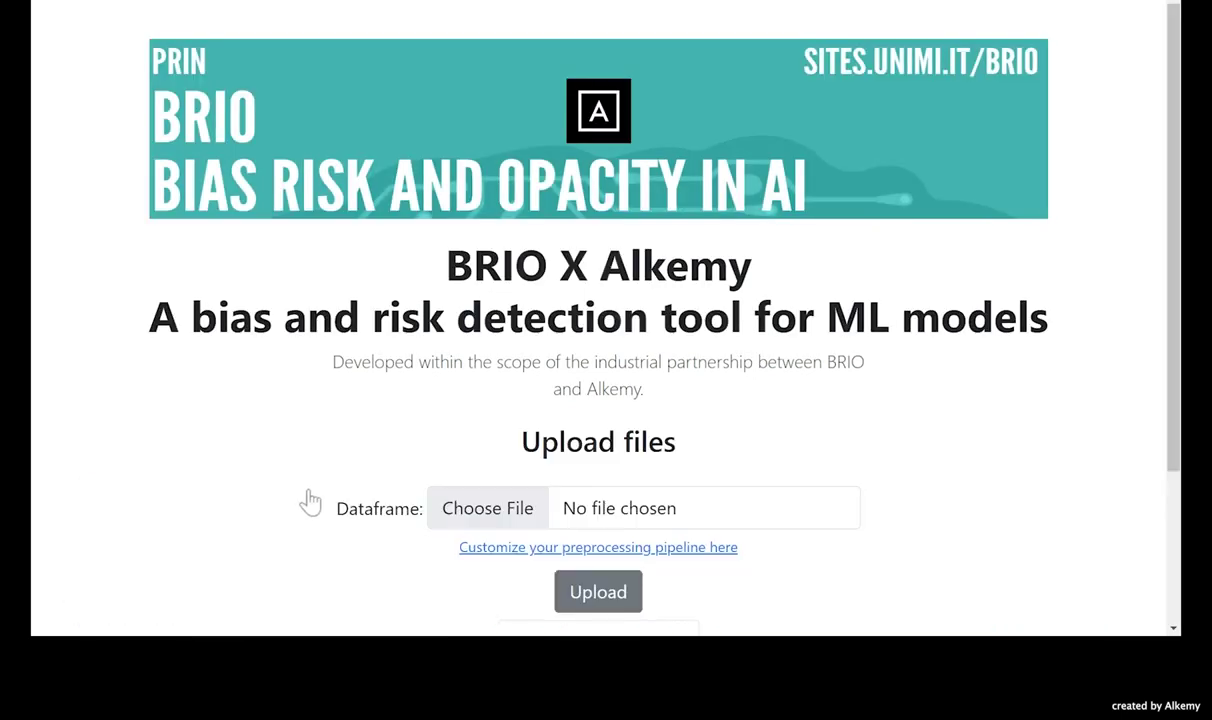
scroll(165, 340, down, 3)
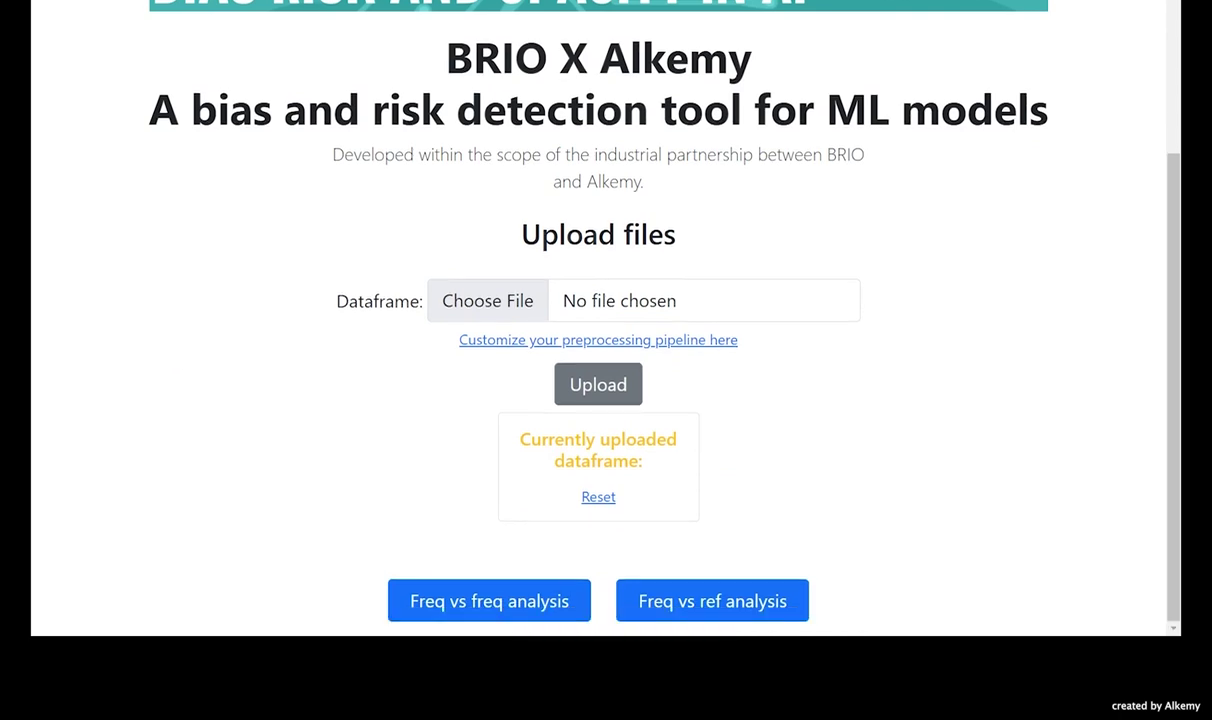
click(518, 341)
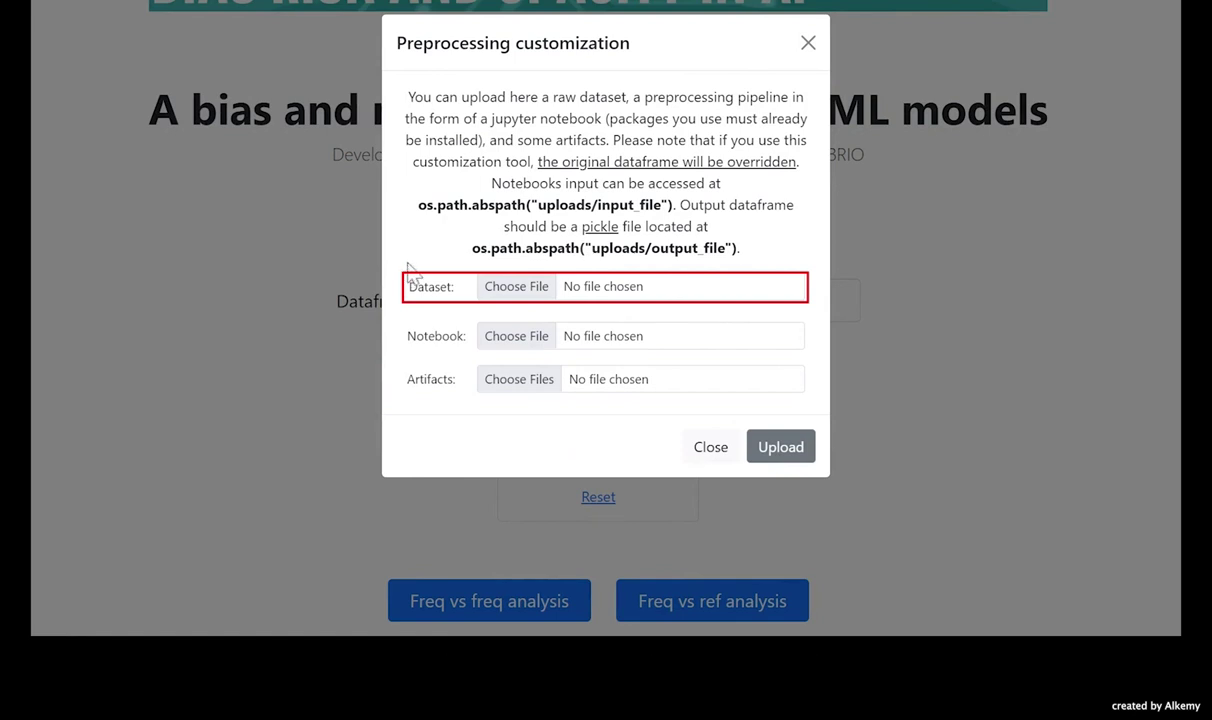
click(808, 44)
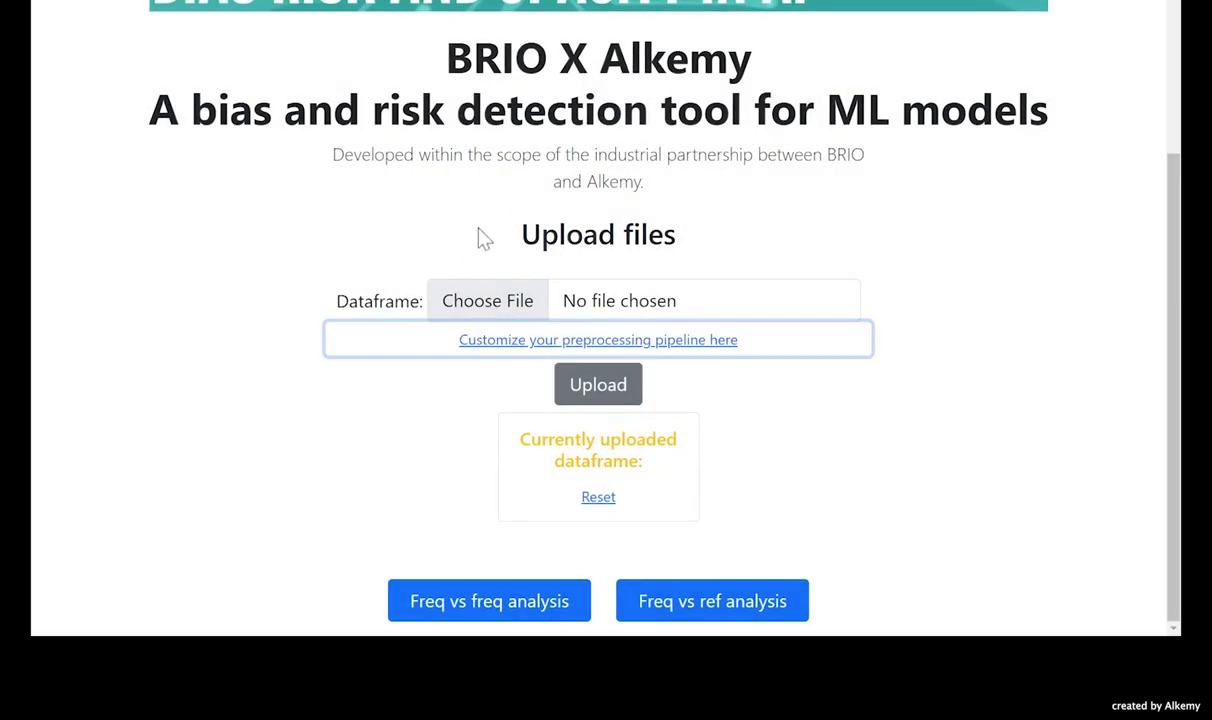
Upload the DB_client_financial institution file as the dataframe and open the Freq vs freq analysis.
click(477, 299)
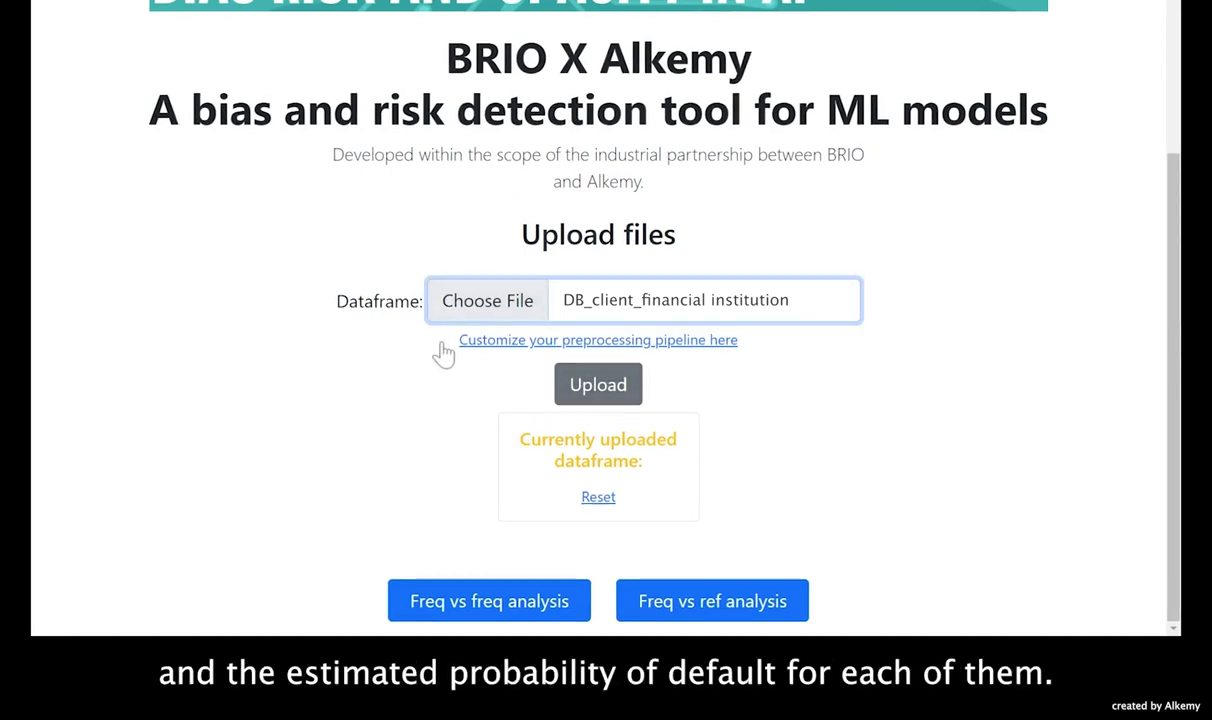
click(605, 392)
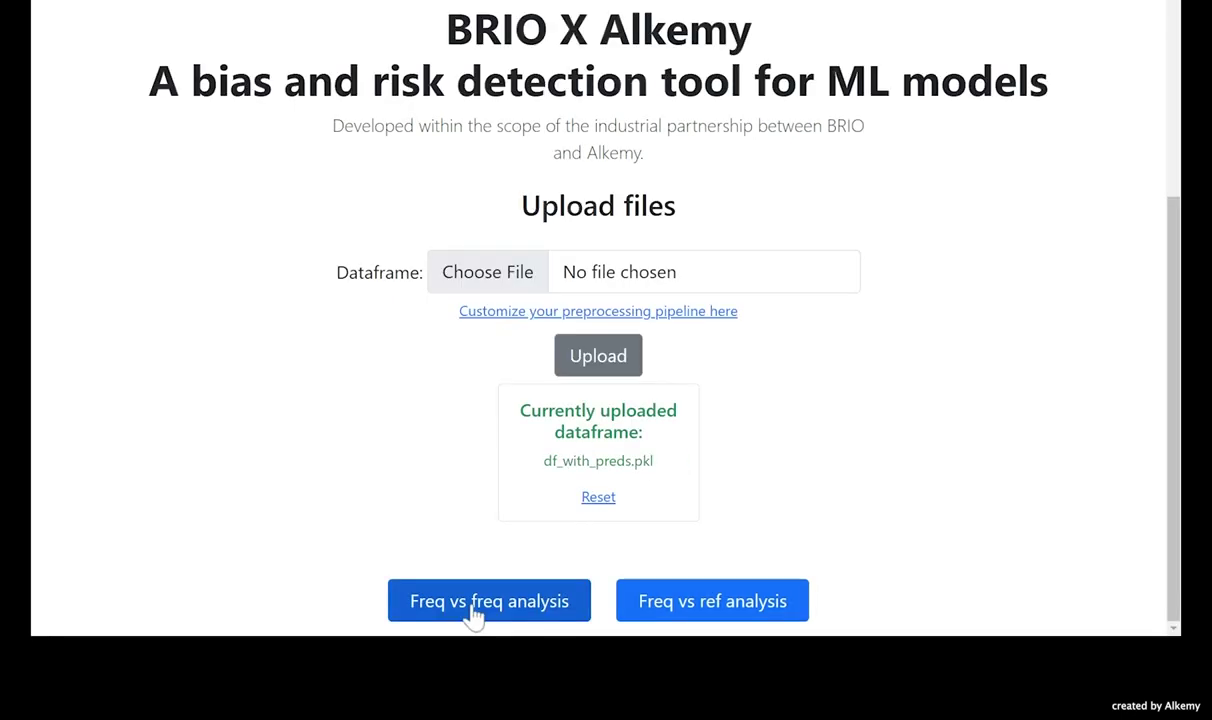
click(474, 612)
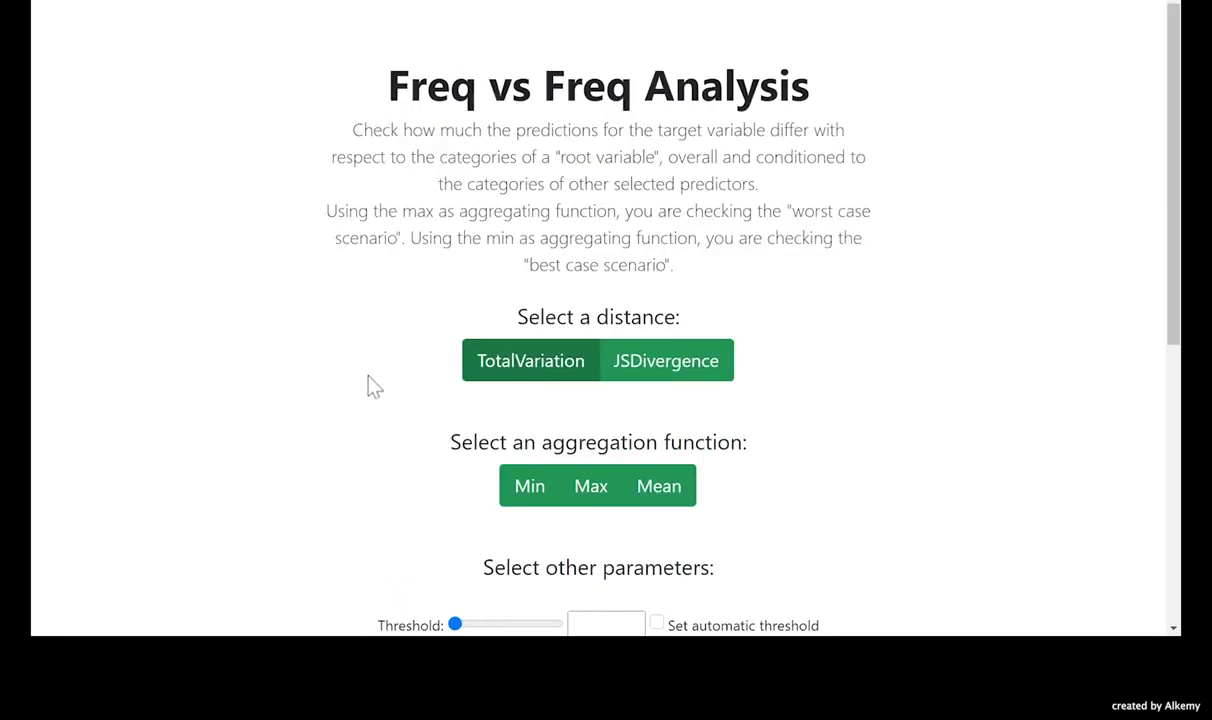
Review the distance and aggregation descriptions, keeping TotalVariation, and choose Max as the aggregation function.
mouse_move(491, 371)
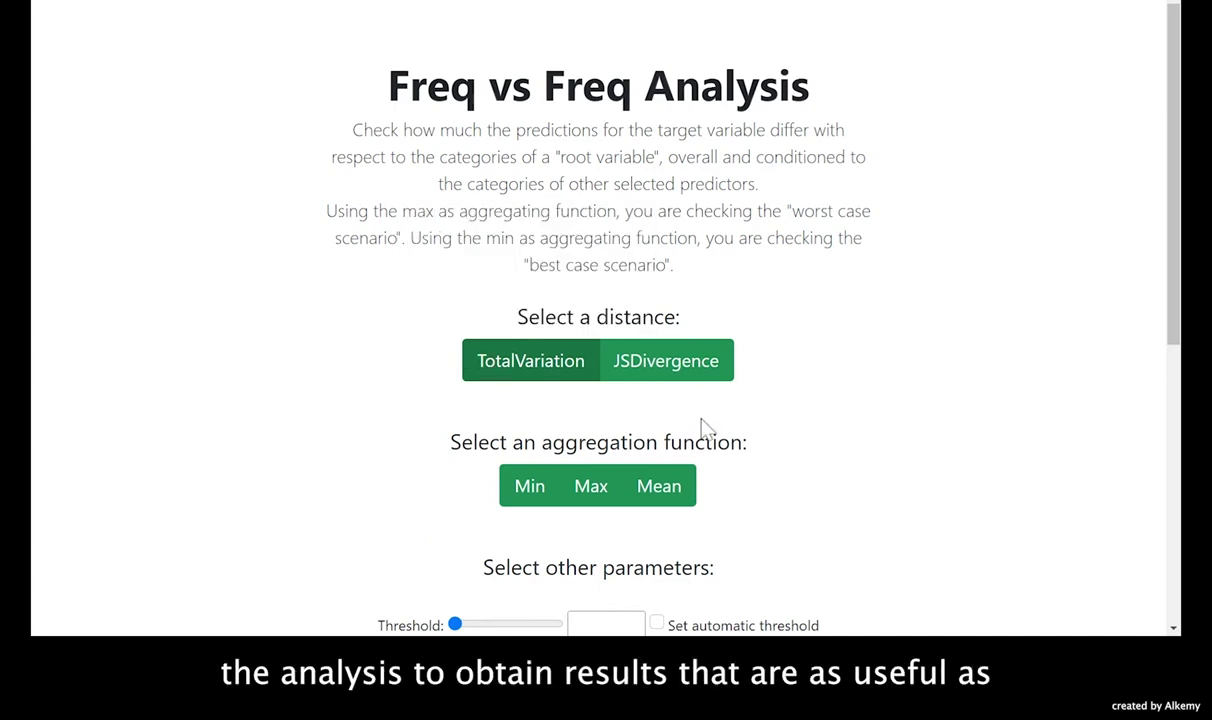
mouse_move(690, 378)
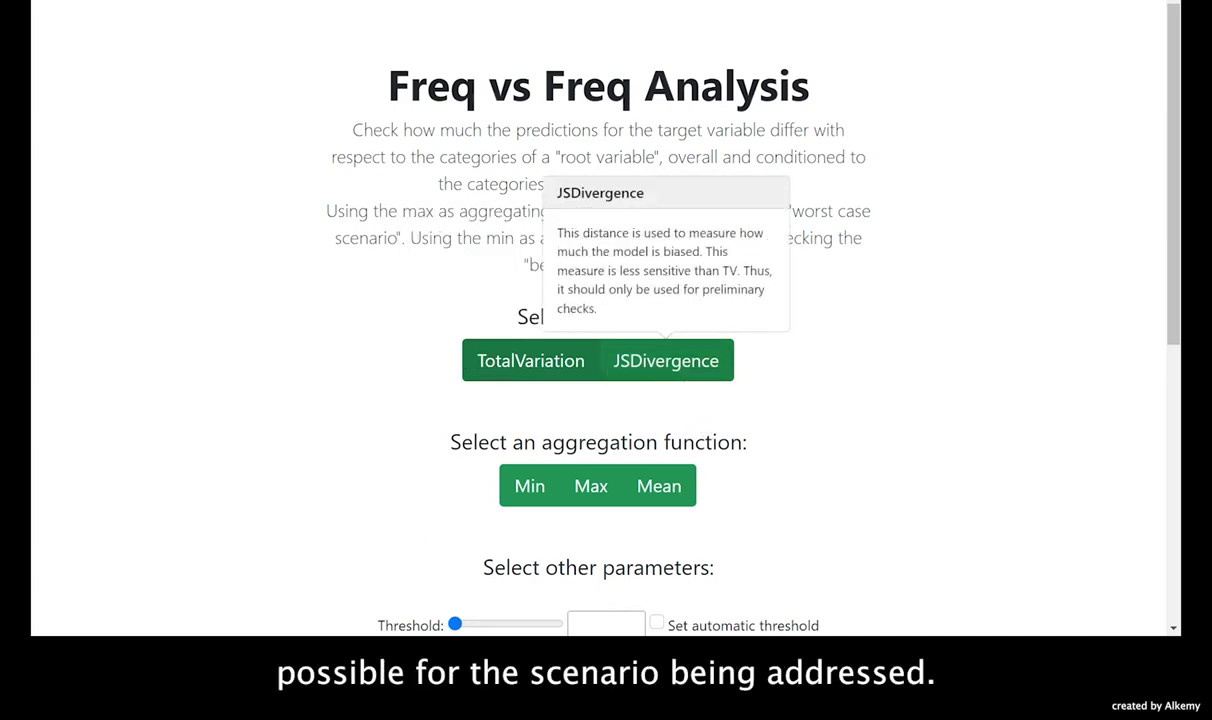
mouse_move(535, 487)
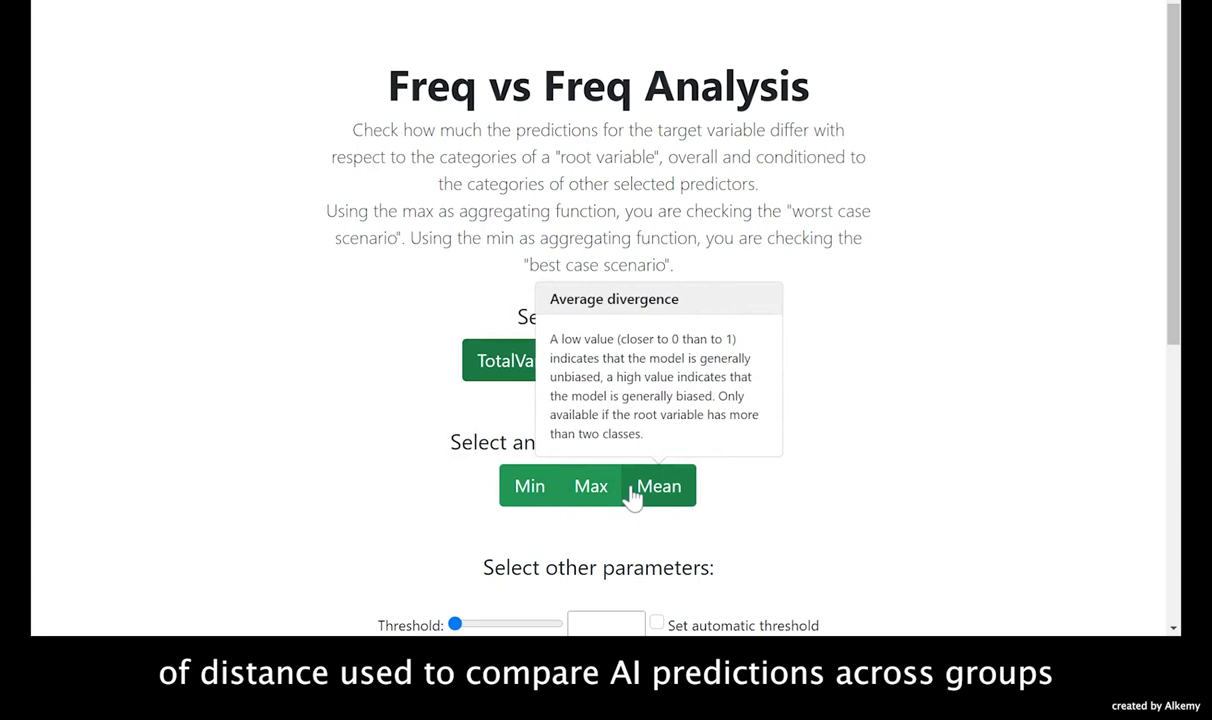
click(591, 488)
Set the threshold to 0.65 and enable the automatic threshold with A1=high.
scroll(505, 480, down, 3)
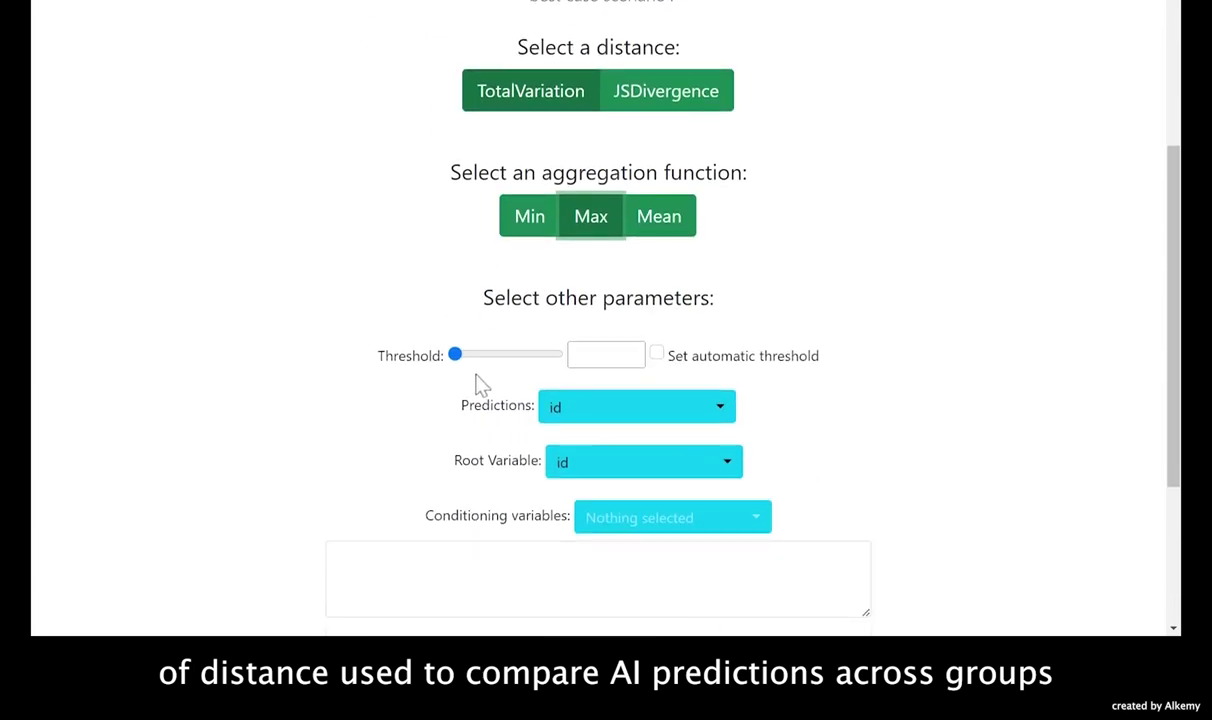
drag(454, 355, 521, 362)
click(656, 355)
click(533, 380)
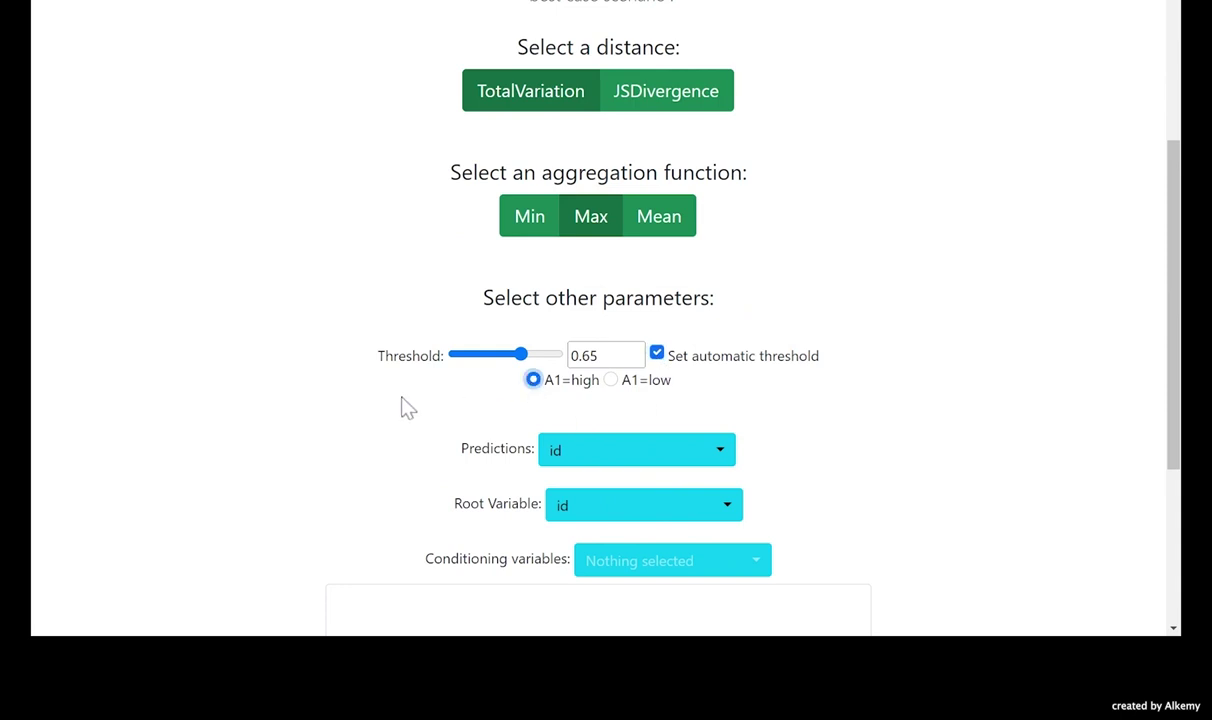
Choose predictions as the predictions column and x2_sex as the root variable for the Freq vs Freq analysis.
scroll(408, 407, down, 2)
click(572, 278)
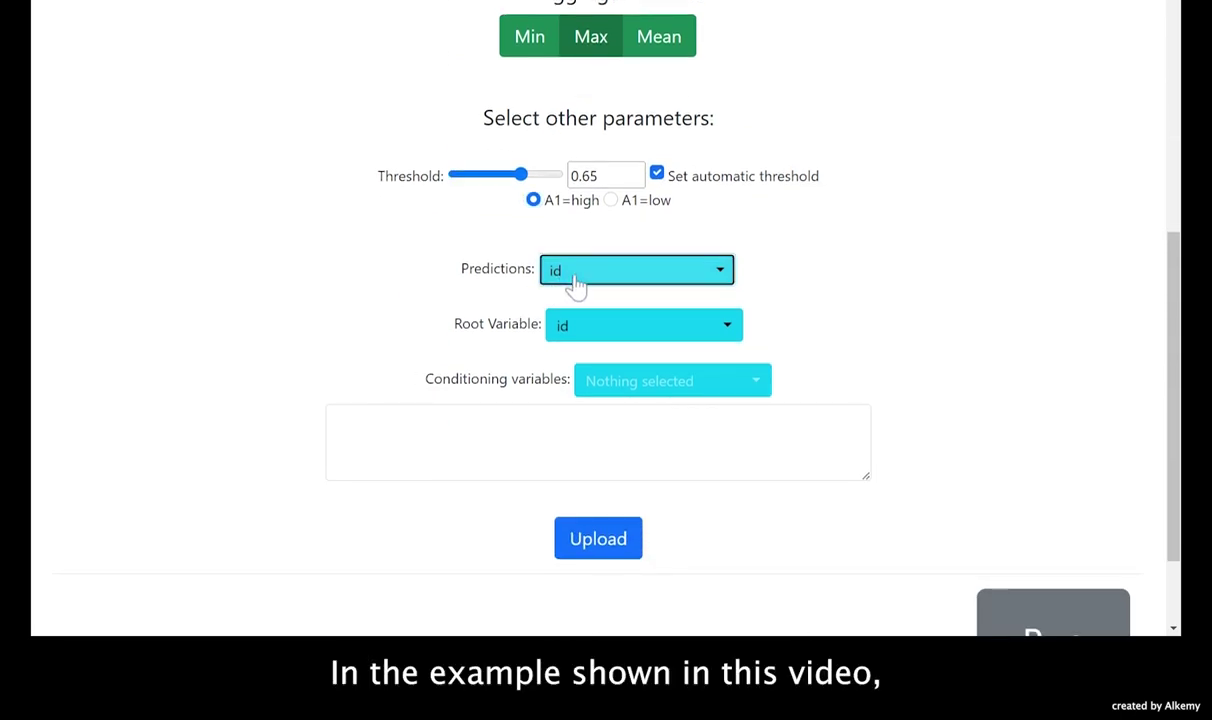
scroll(600, 395, down, 5)
click(600, 601)
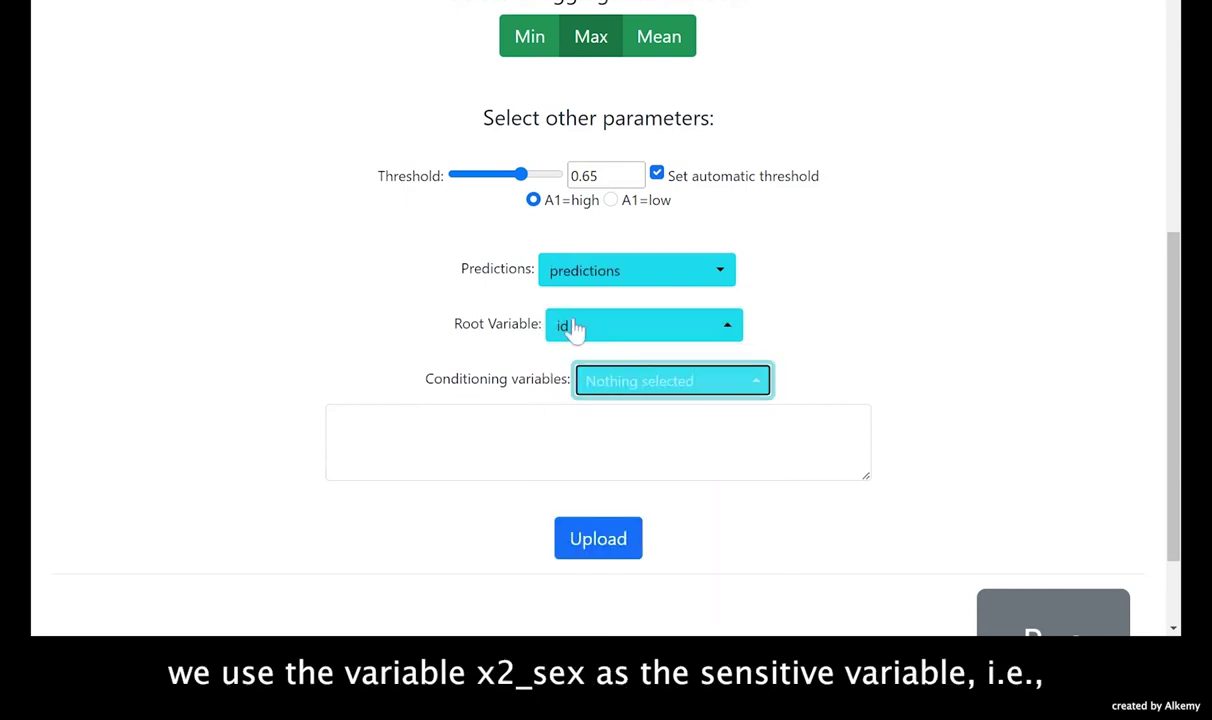
click(580, 329)
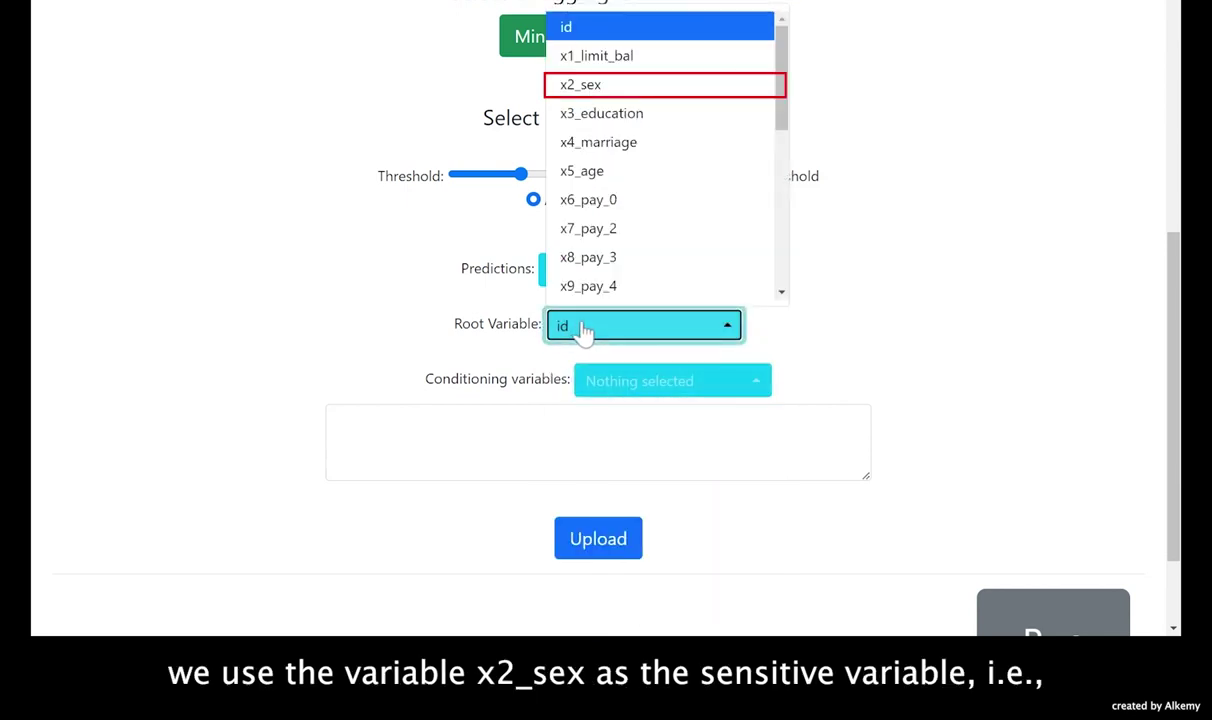
click(605, 88)
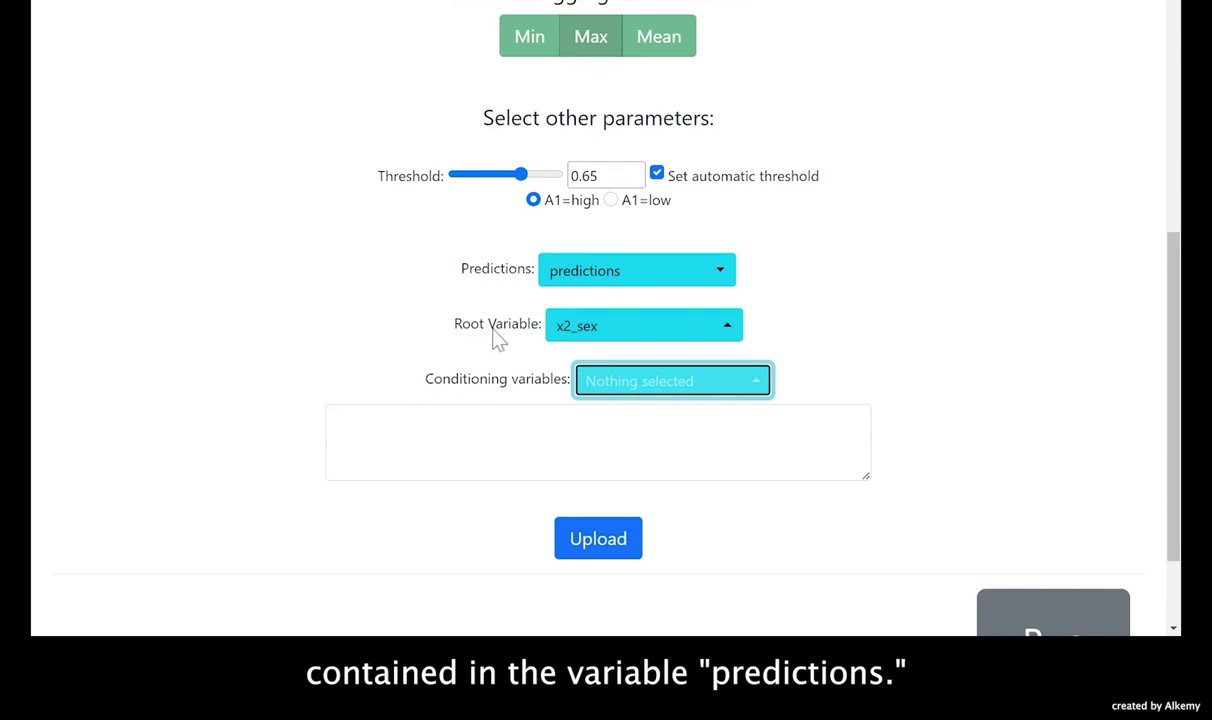
Select x3_education and x4_marriage as the conditioning variables.
click(610, 393)
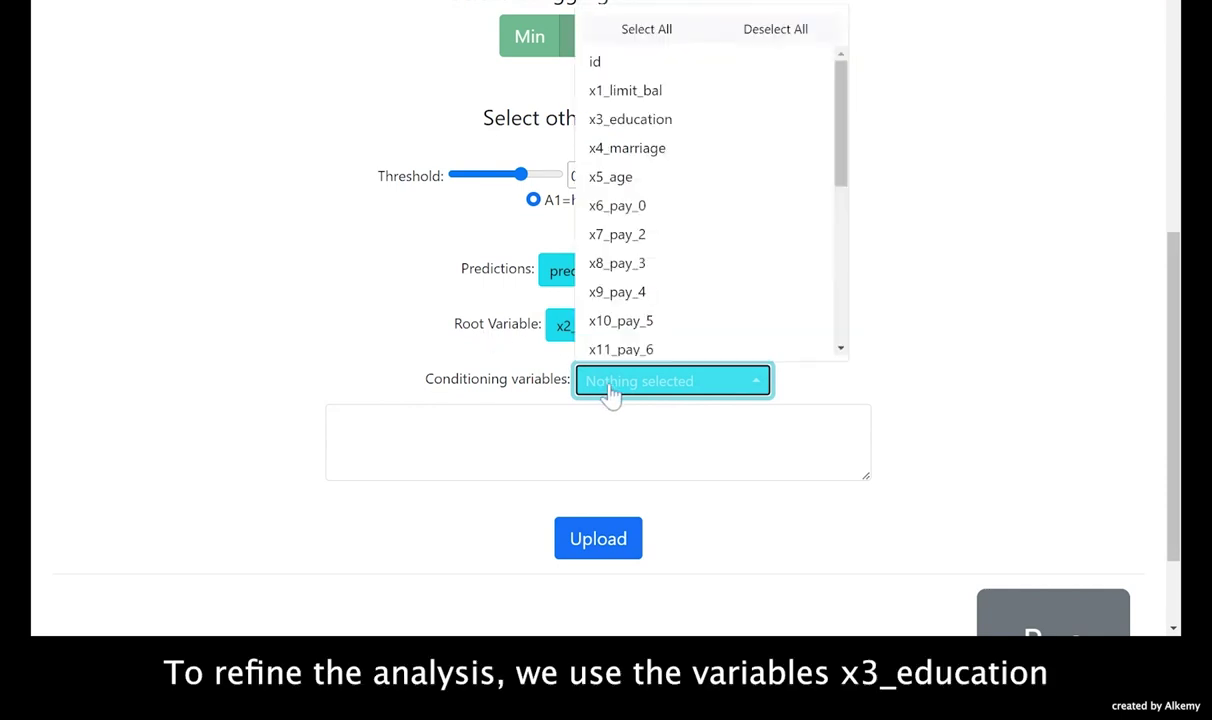
click(612, 128)
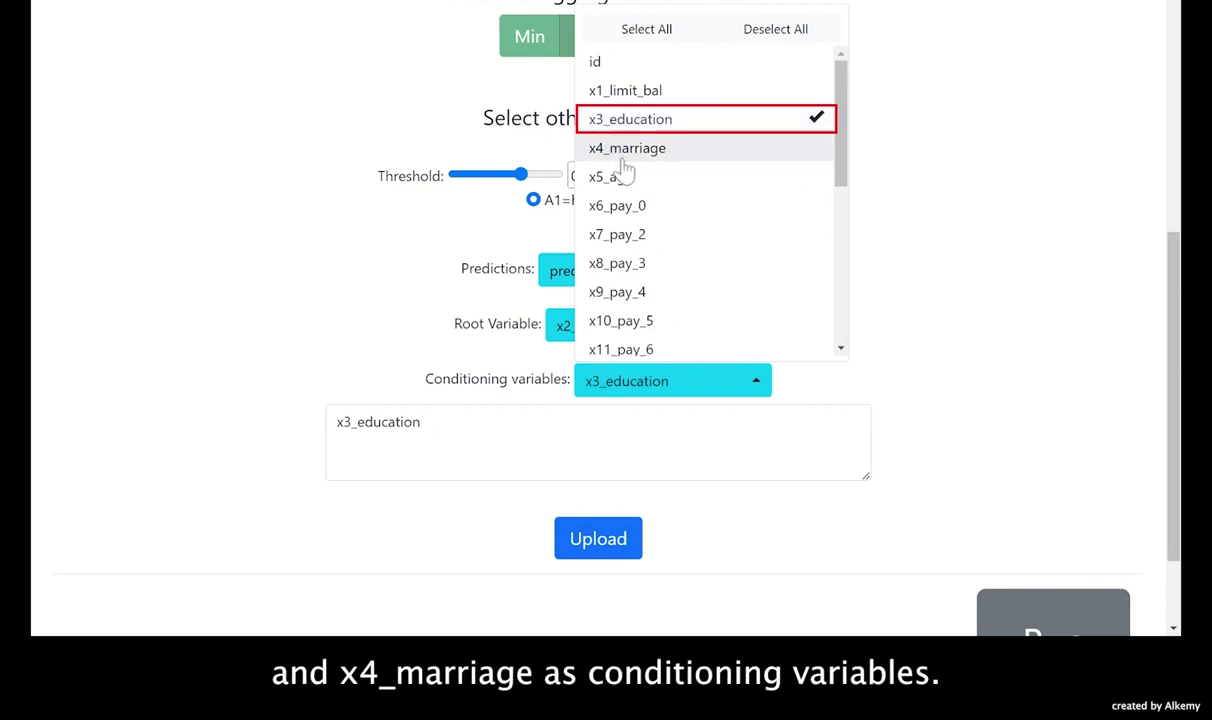
click(622, 160)
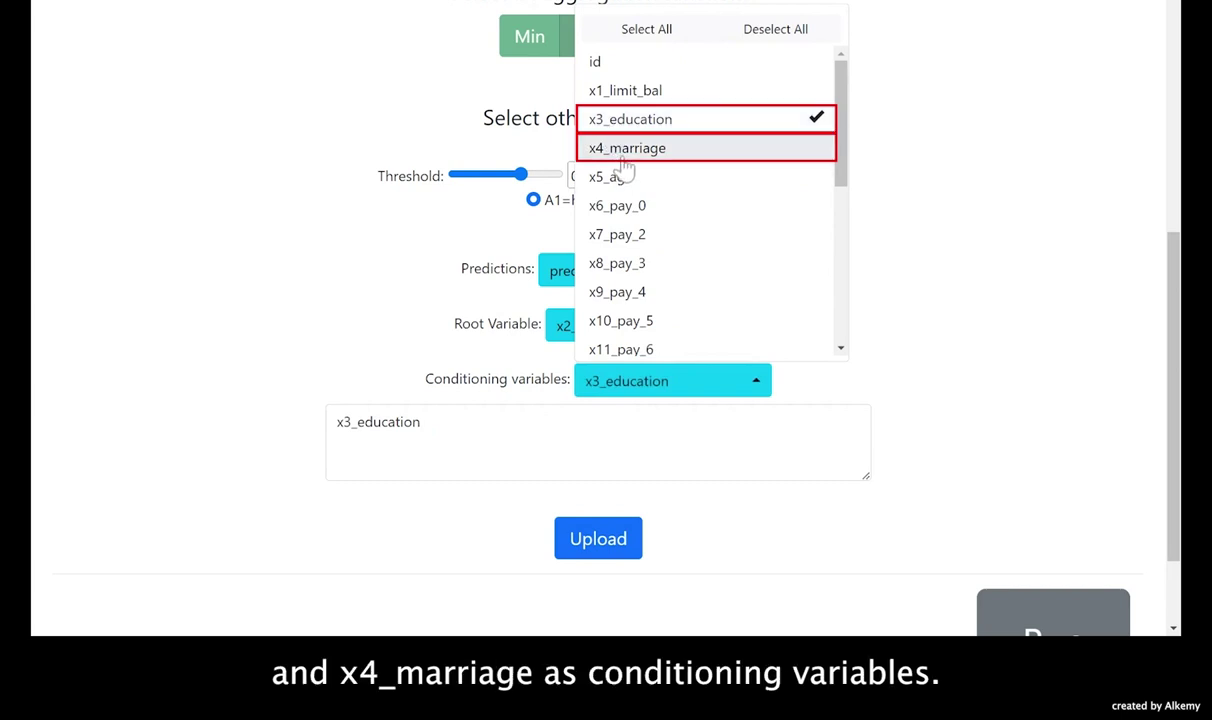
click(623, 158)
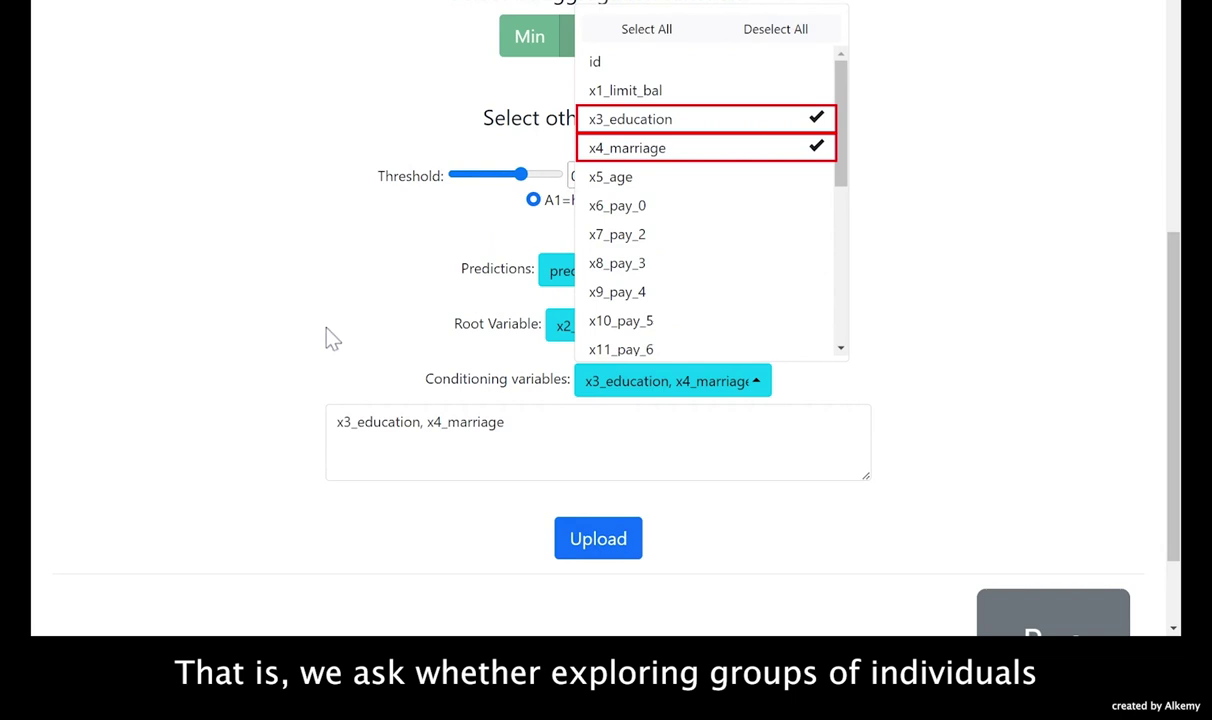
click(398, 362)
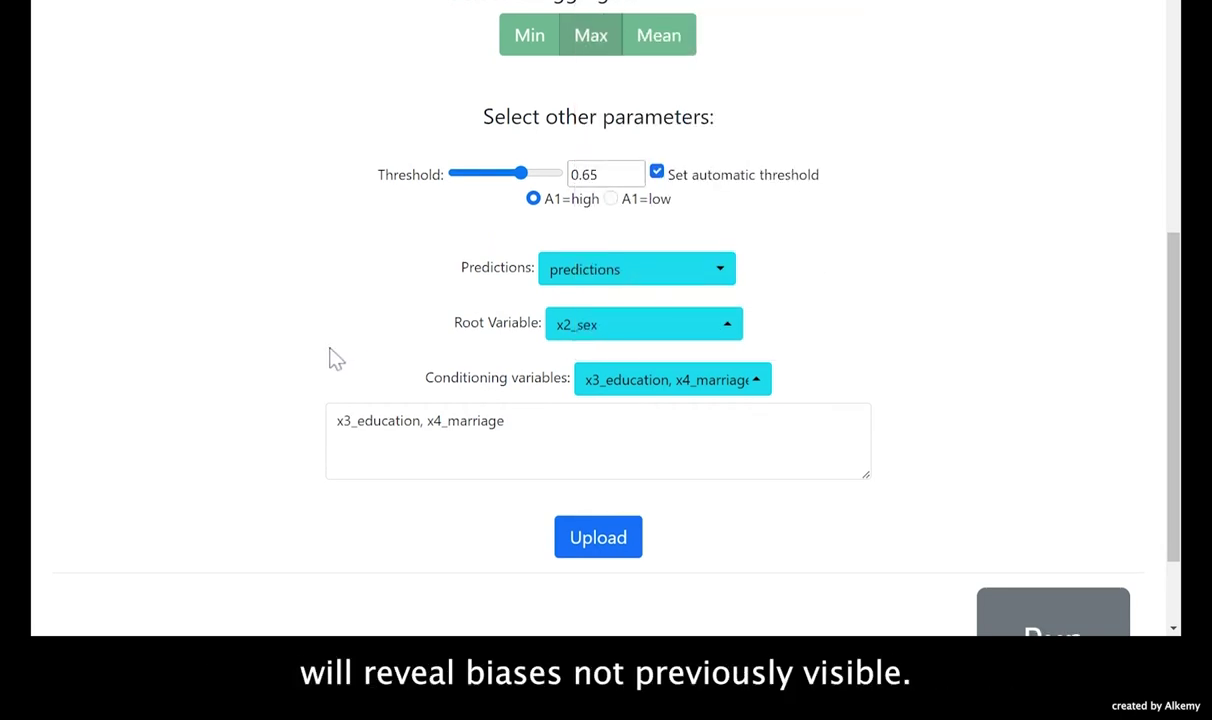
Submit the chosen Freq vs Freq parameters and run the analysis.
scroll(333, 358, down, 1)
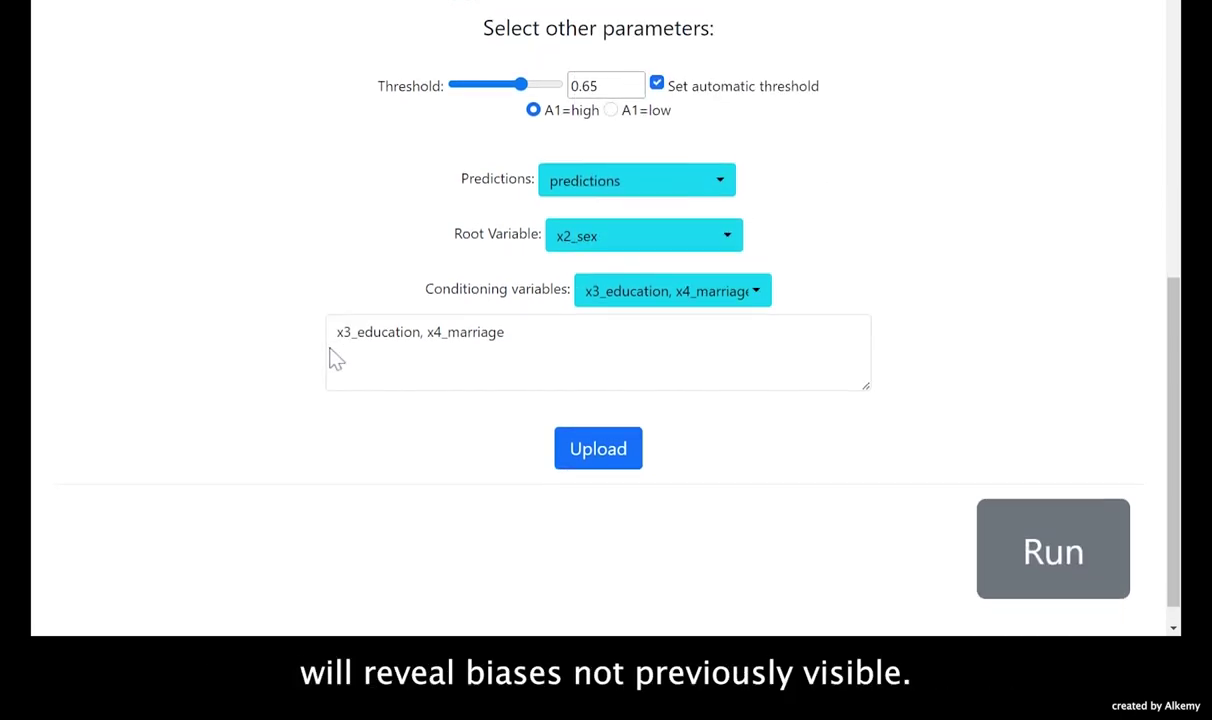
click(591, 461)
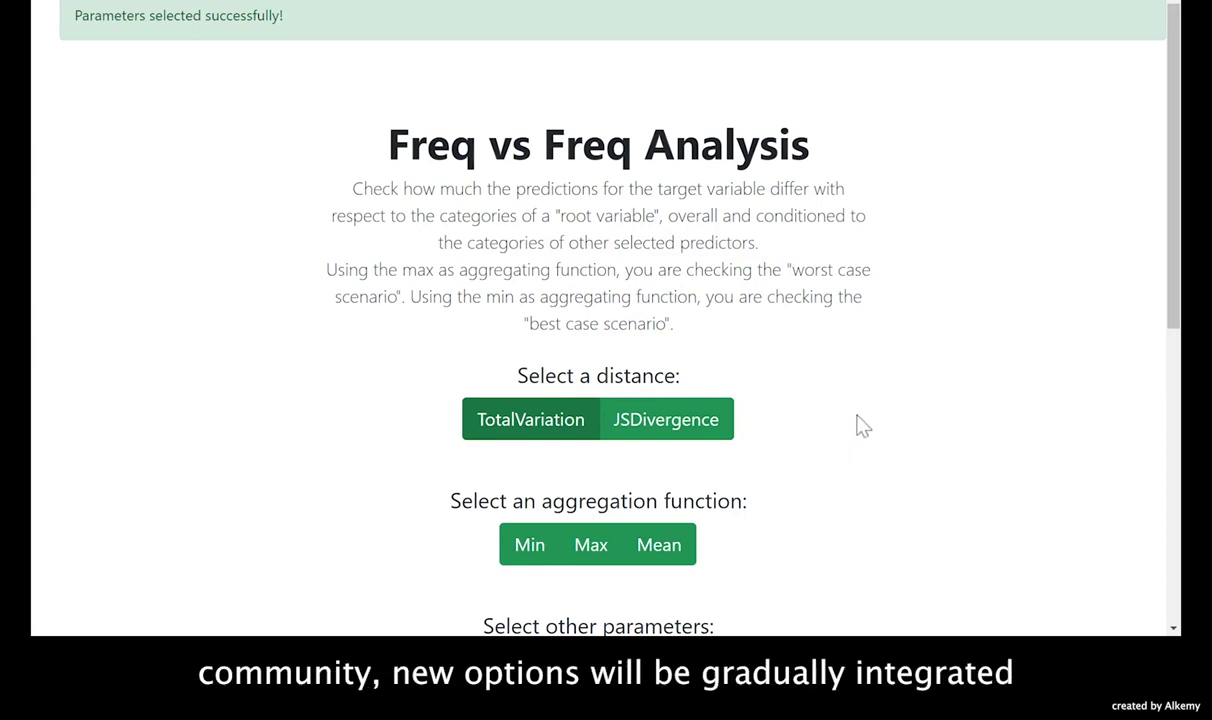
scroll(852, 430, down, 2)
scroll(858, 425, down, 1)
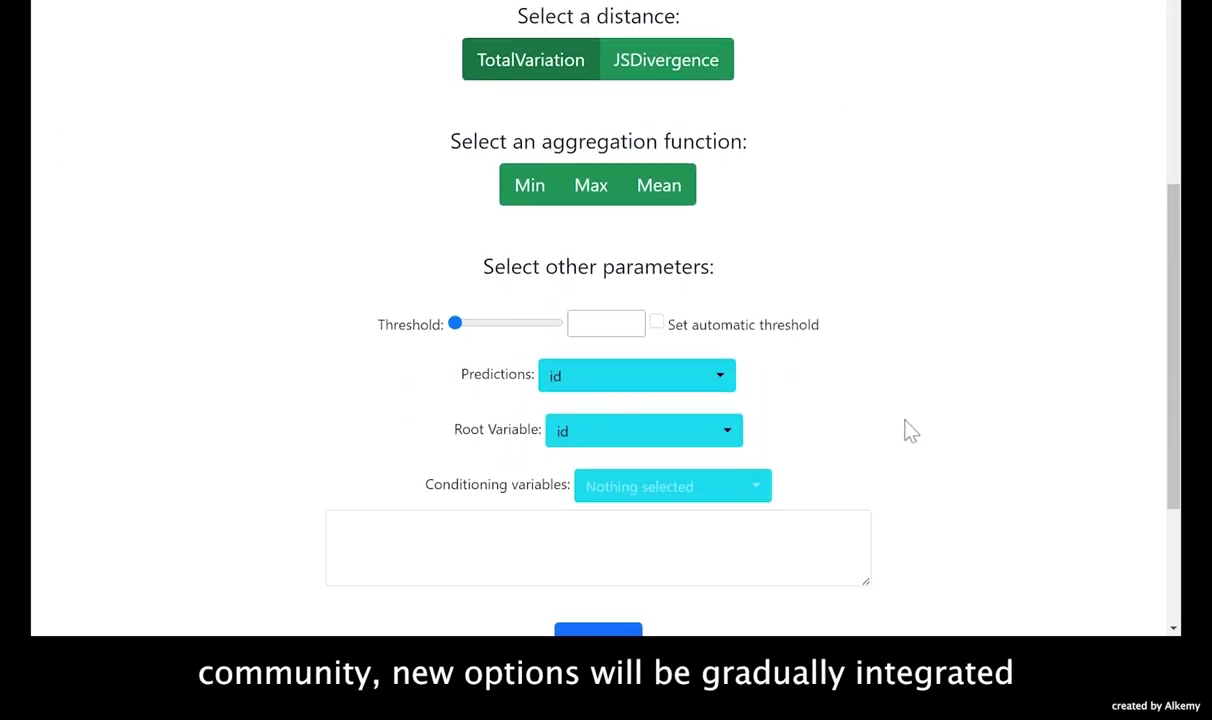
scroll(917, 435, down, 2)
scroll(918, 436, down, 1)
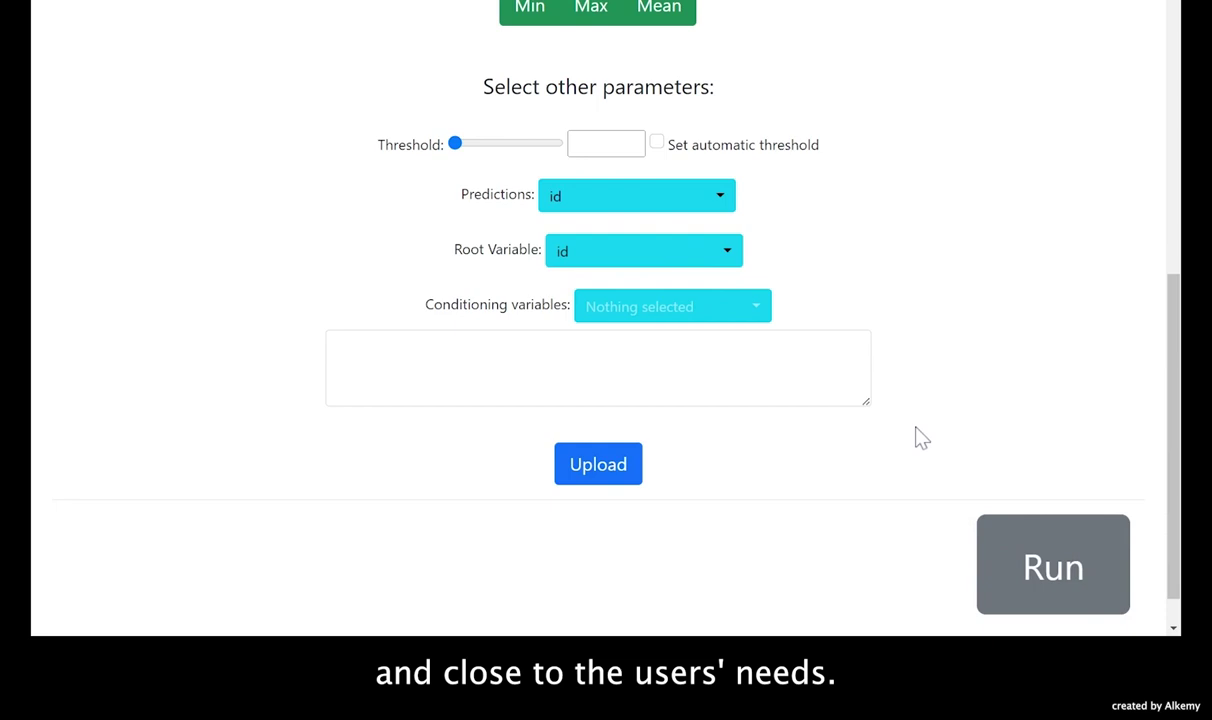
click(1053, 588)
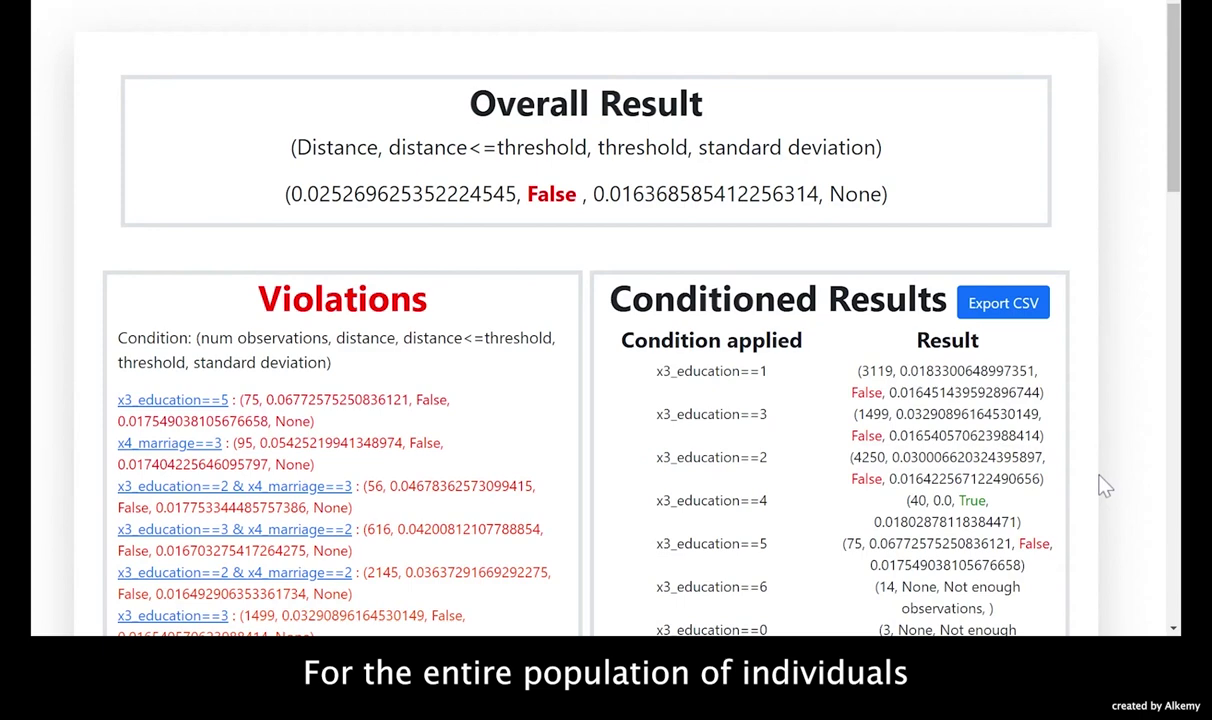
Examine the overall result, the violations and the conditioned results of the Freq vs Freq analysis.
scroll(1104, 486, down, 2)
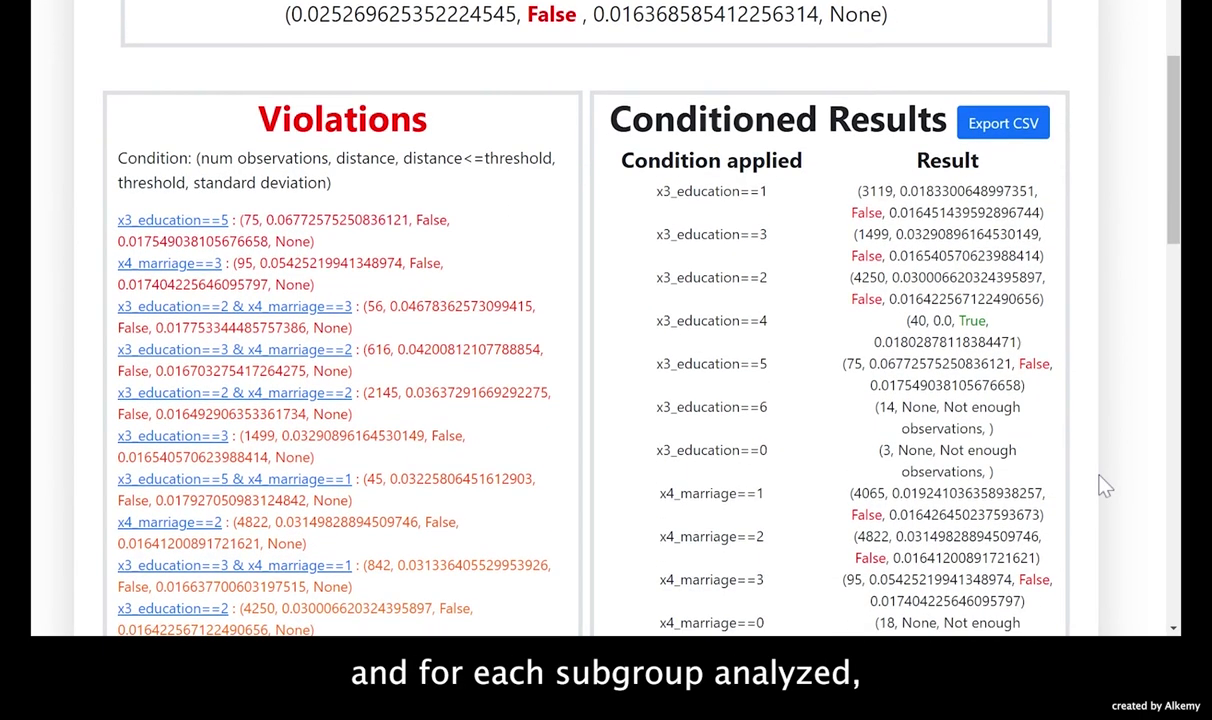
scroll(1104, 486, down, 1)
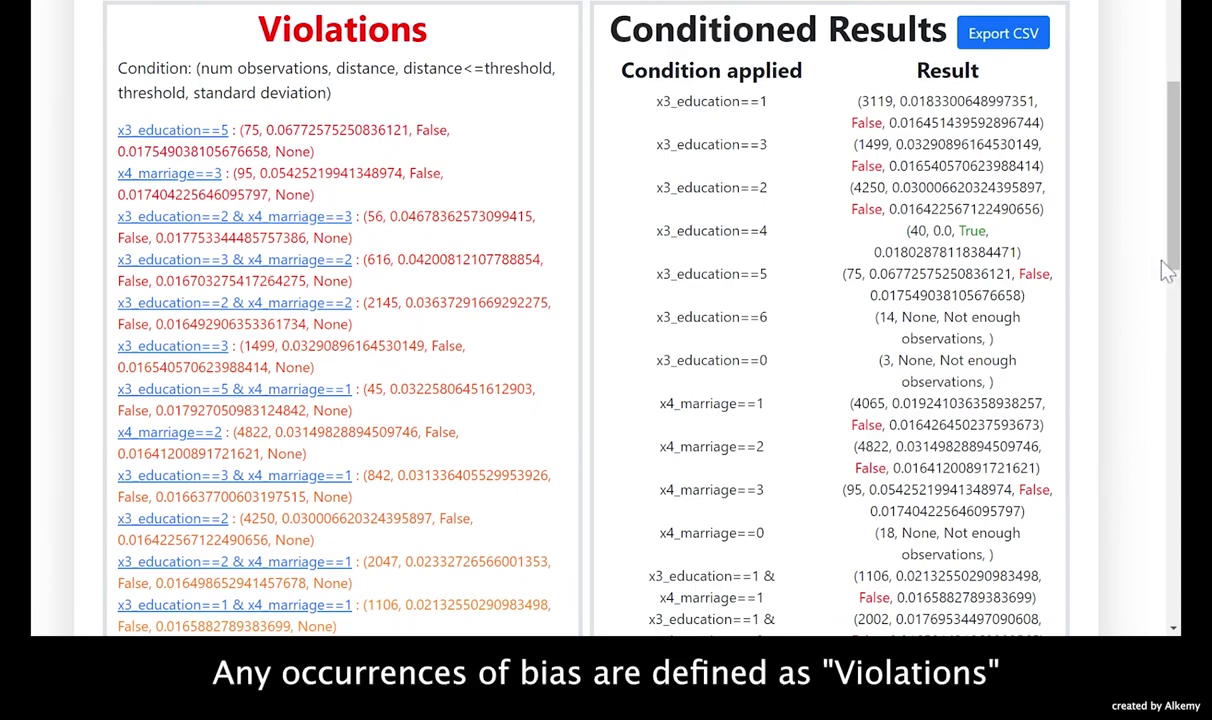
drag(1176, 255, 1127, 160)
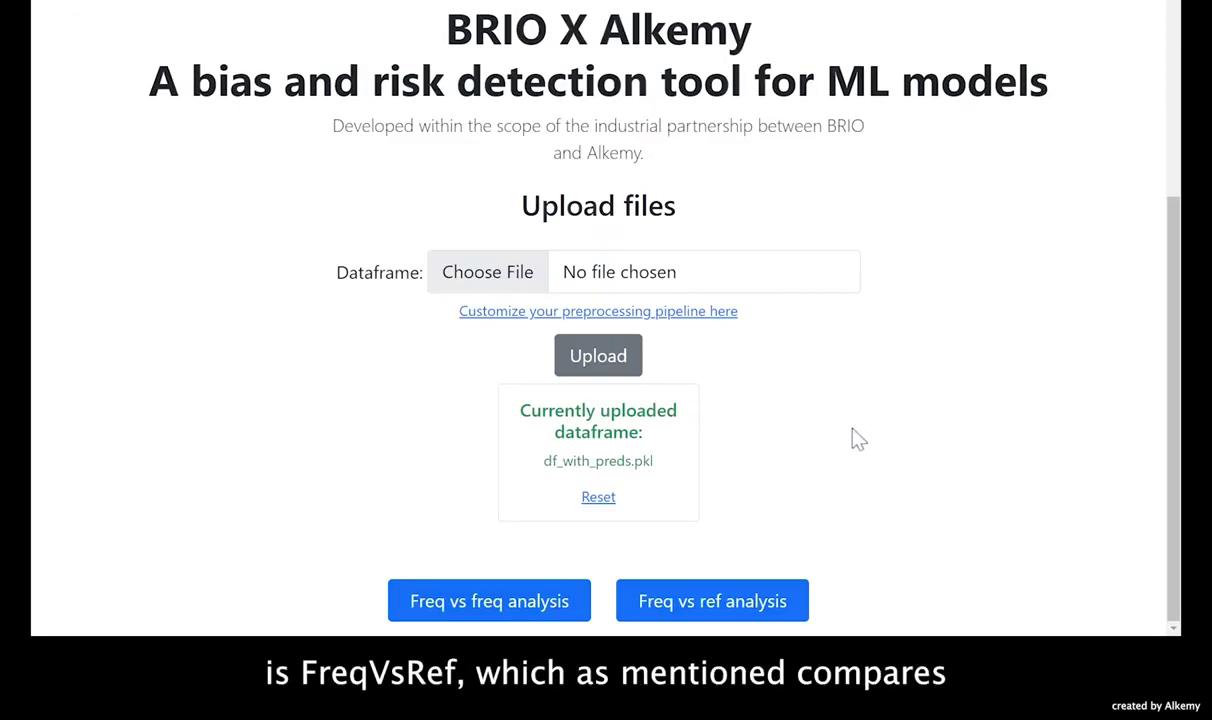
Open the Freq vs ref analysis and enable the automatic threshold with A1=high.
click(743, 612)
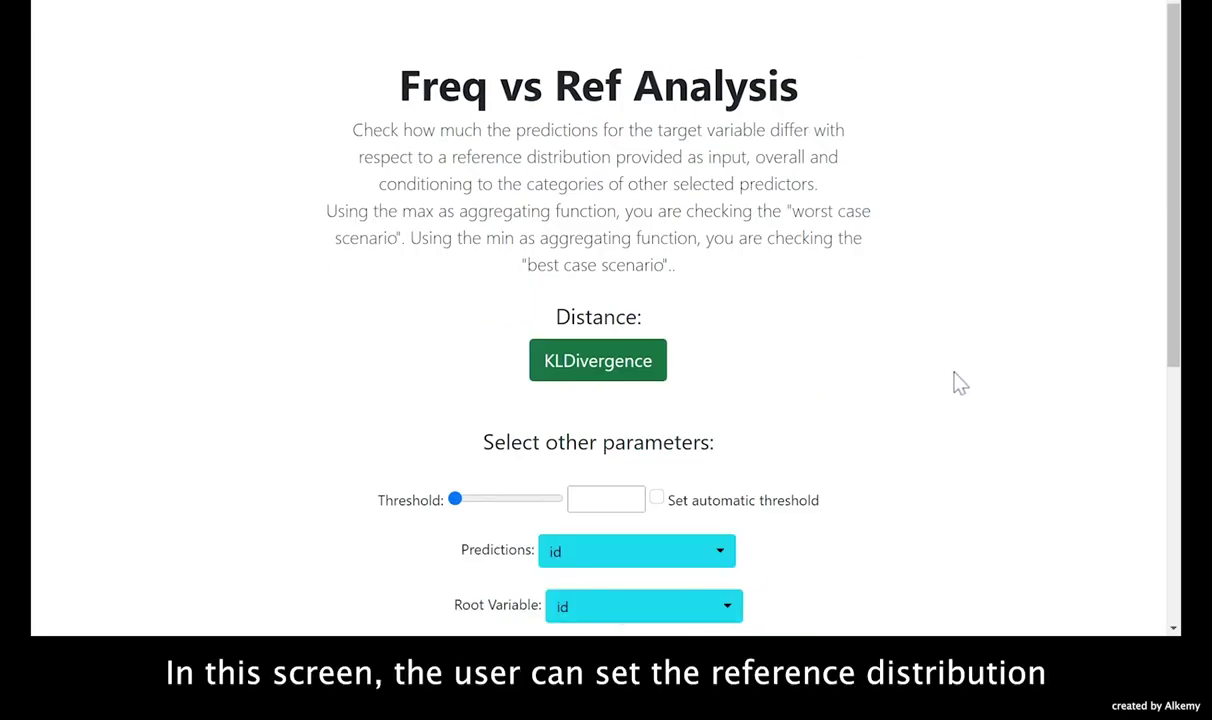
scroll(956, 382, down, 3)
mouse_move(613, 198)
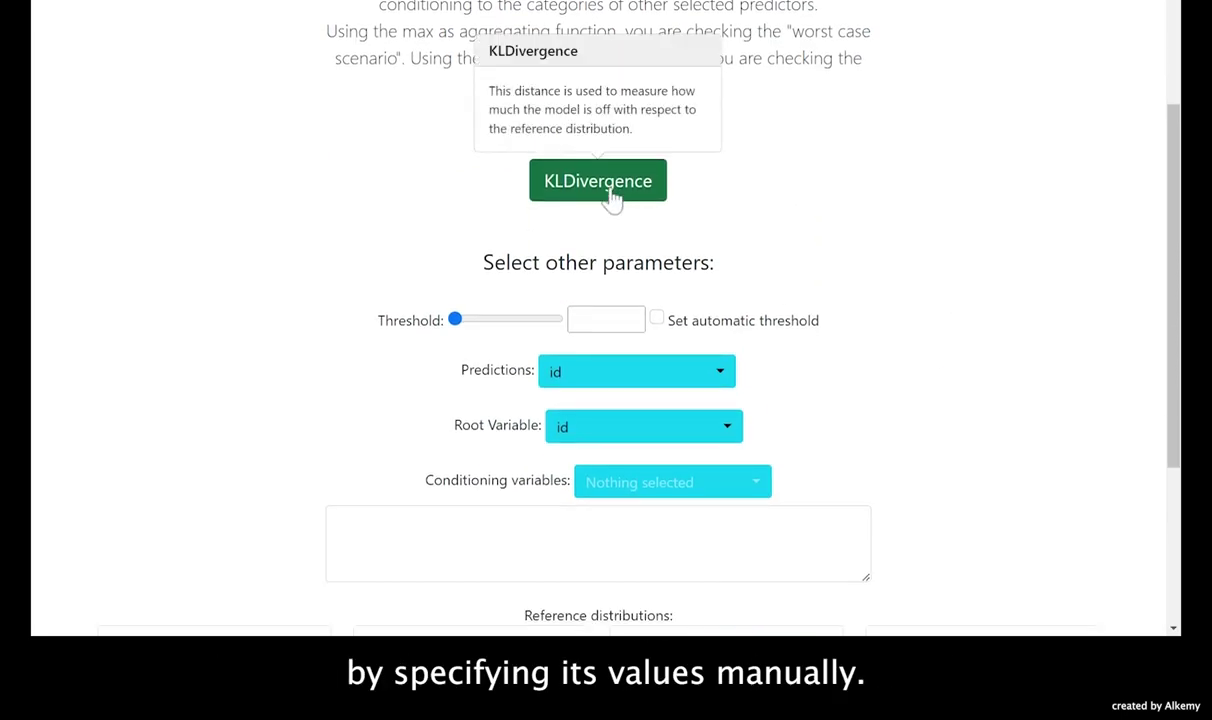
click(656, 318)
click(533, 344)
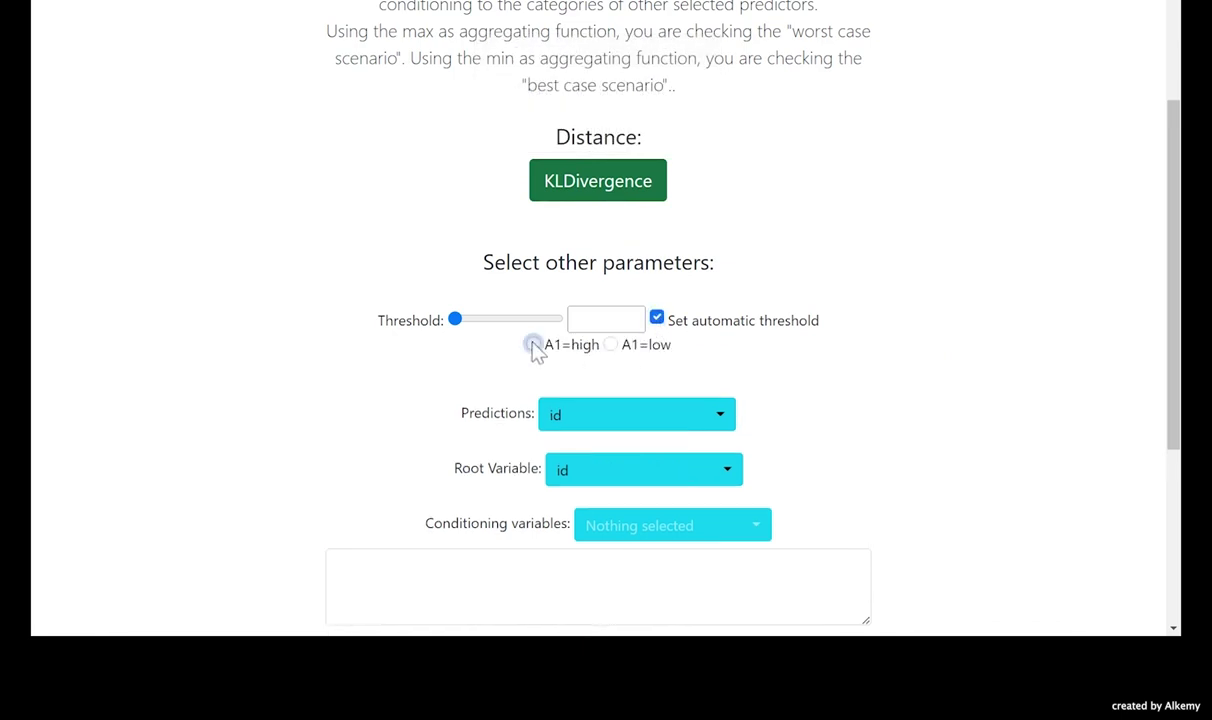
Choose predictions as the predictions column and x2_sex as the root variable for the Freq vs Ref analysis.
click(583, 425)
scroll(628, 441, down, 8)
click(598, 601)
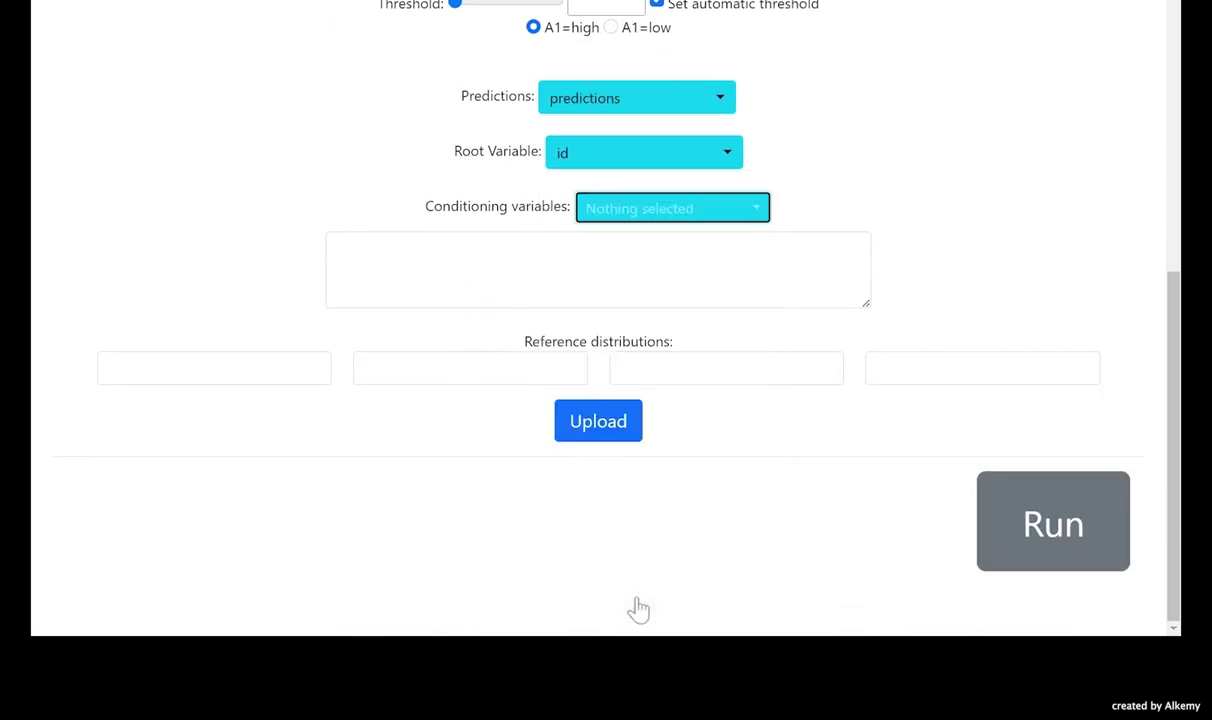
click(603, 155)
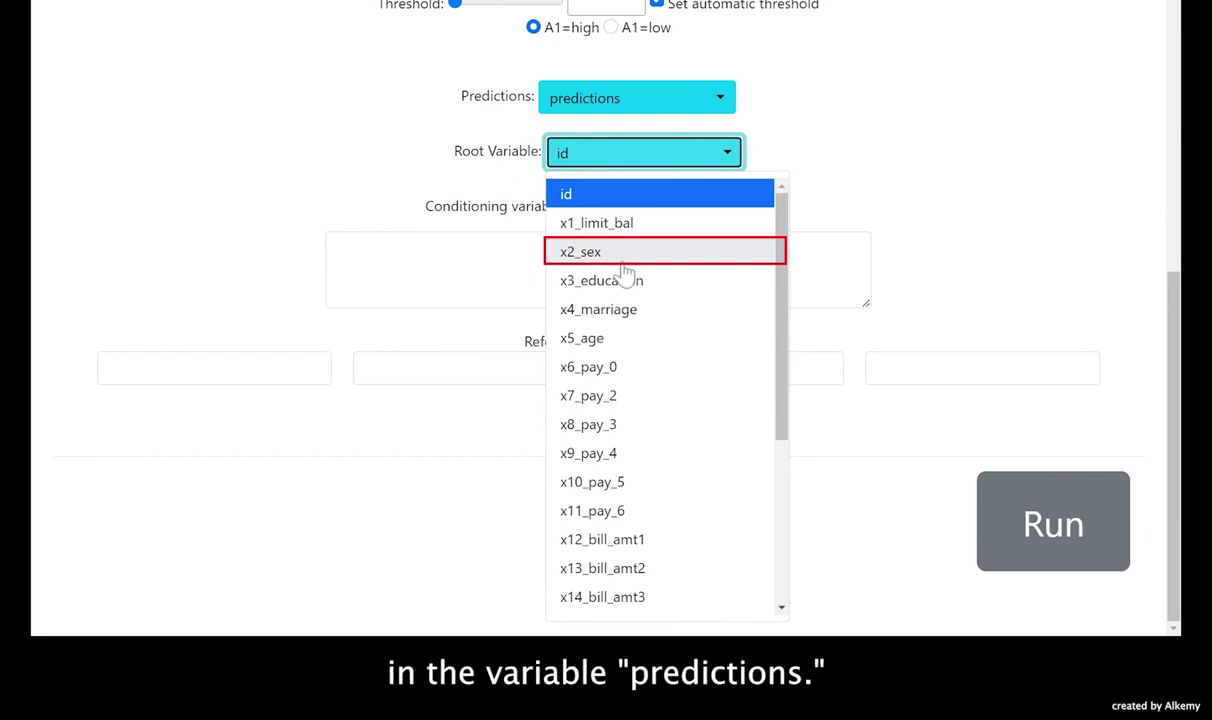
click(622, 260)
Choose x3_education and x4_marriage as the conditioning variables for the Freq vs Ref analysis.
click(630, 214)
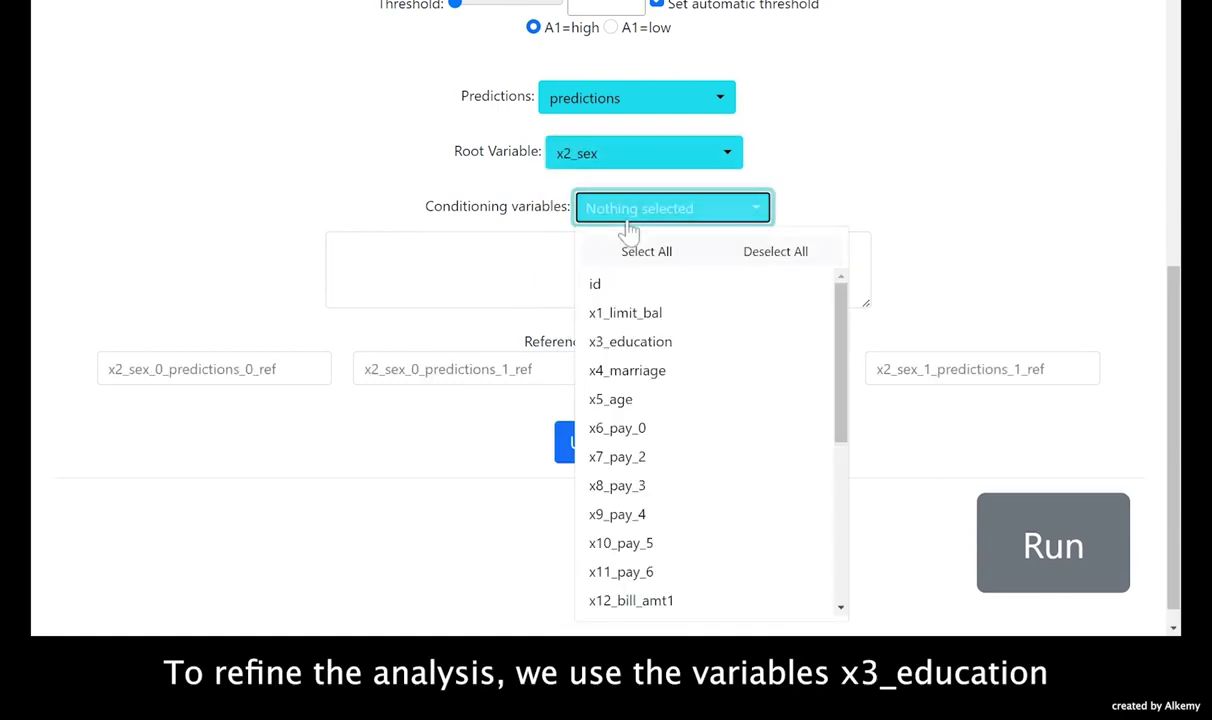
click(646, 342)
click(647, 371)
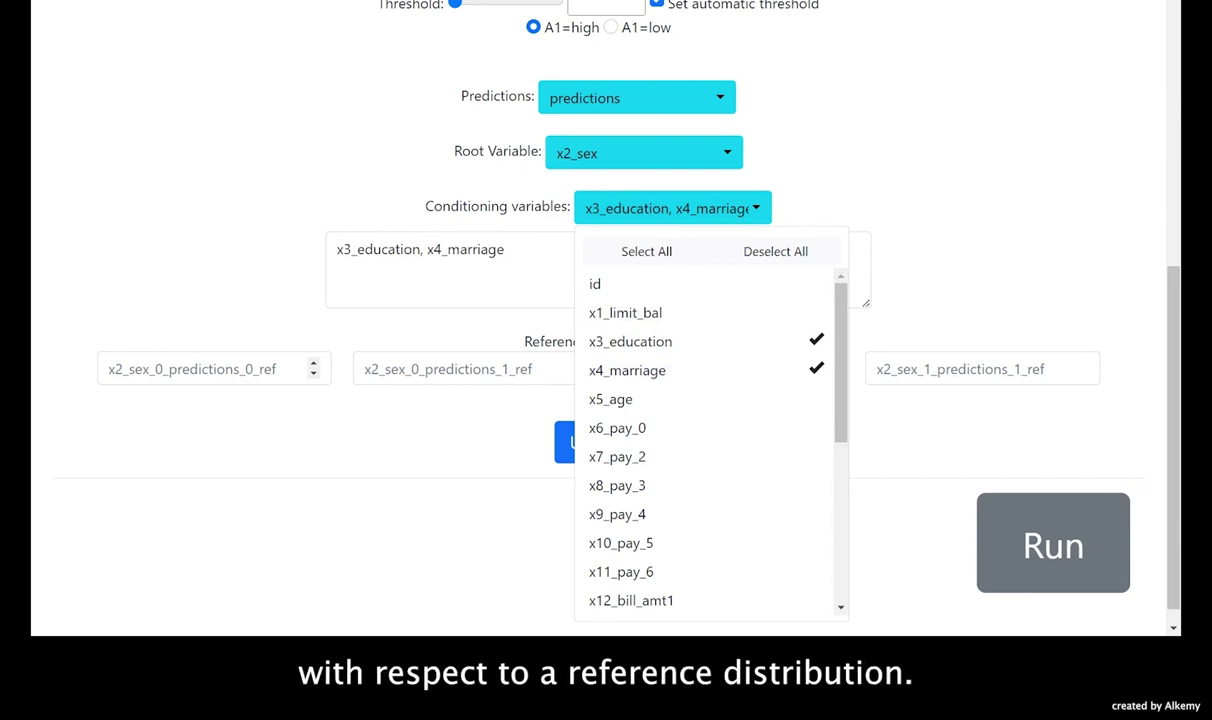
Set the reference distributions to 0.75 for prediction 0 and 0.25 for prediction 1 in both x2_sex categories.
click(200, 369)
text(0.75)
key(Tab)
text(0.25)
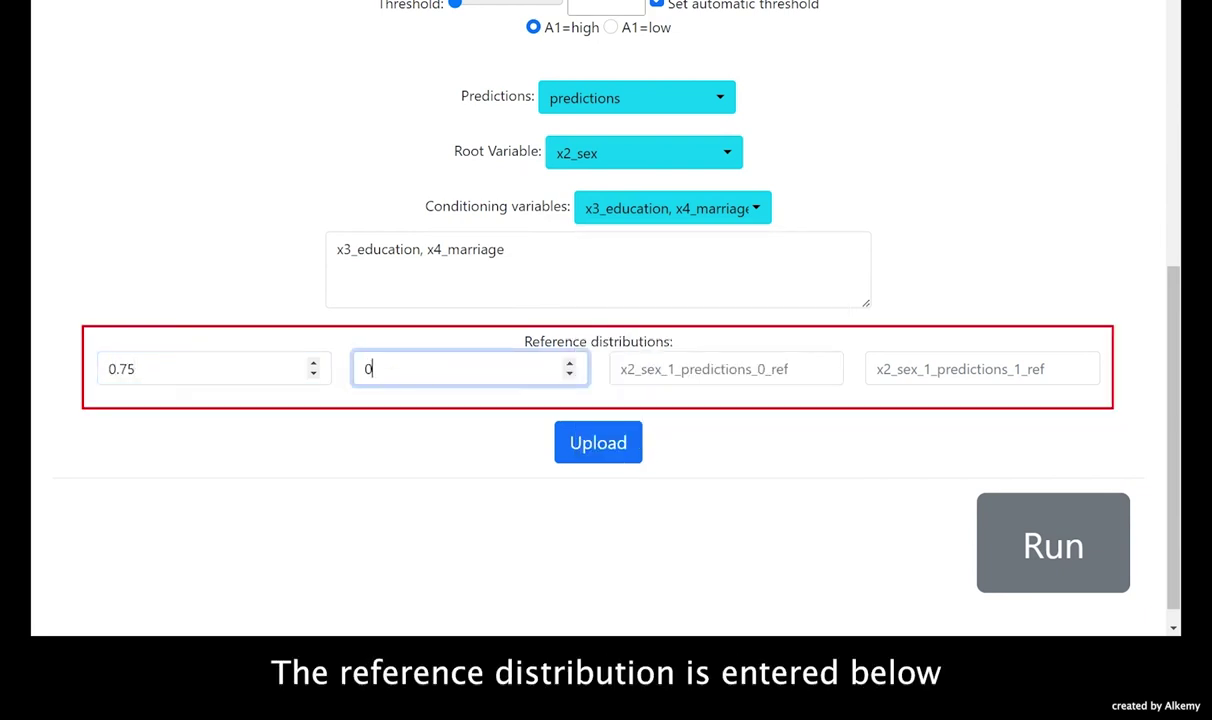
key(Tab)
text(0.)
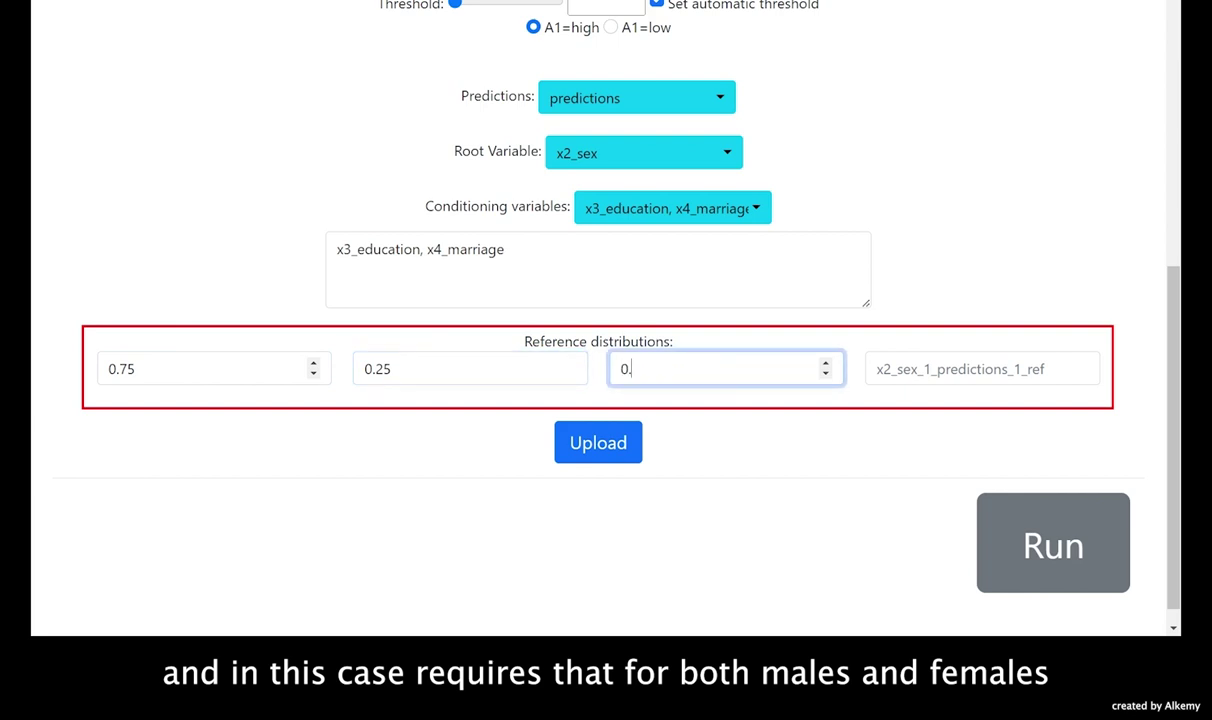
text(75)
key(Tab)
text(0.)
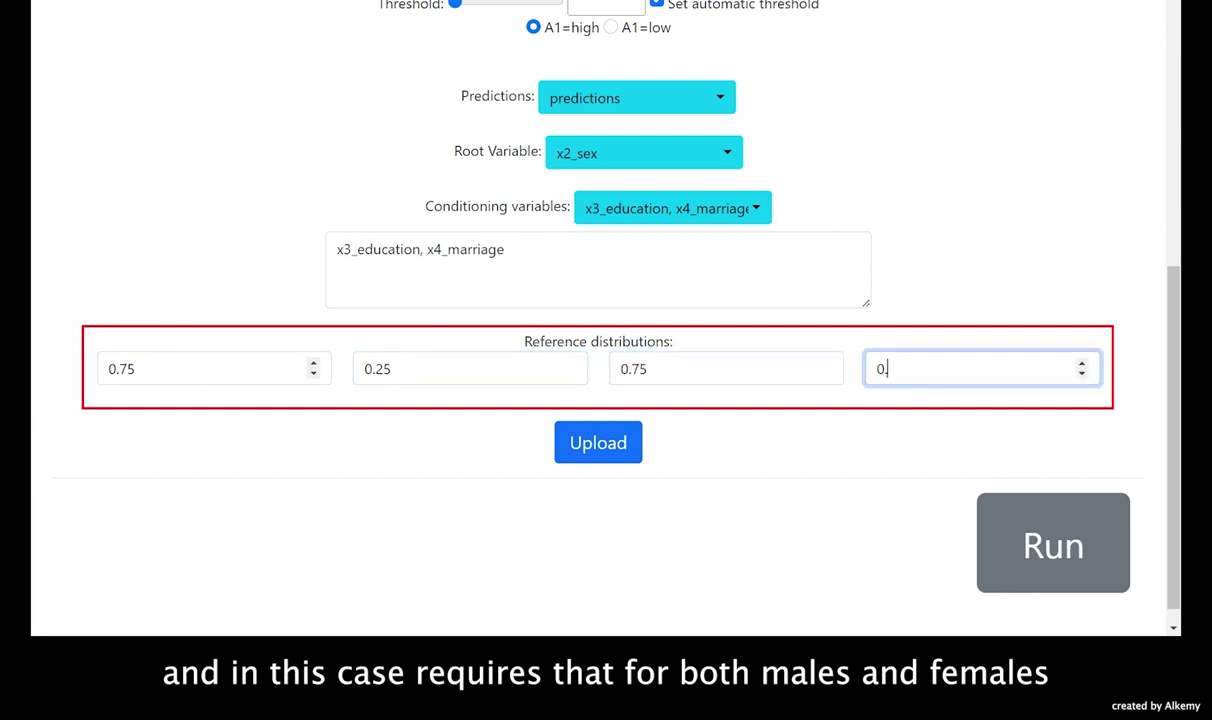
text(25)
Submit the Freq vs Ref parameters, then run the analysis and view its violations and conditioned results.
click(617, 456)
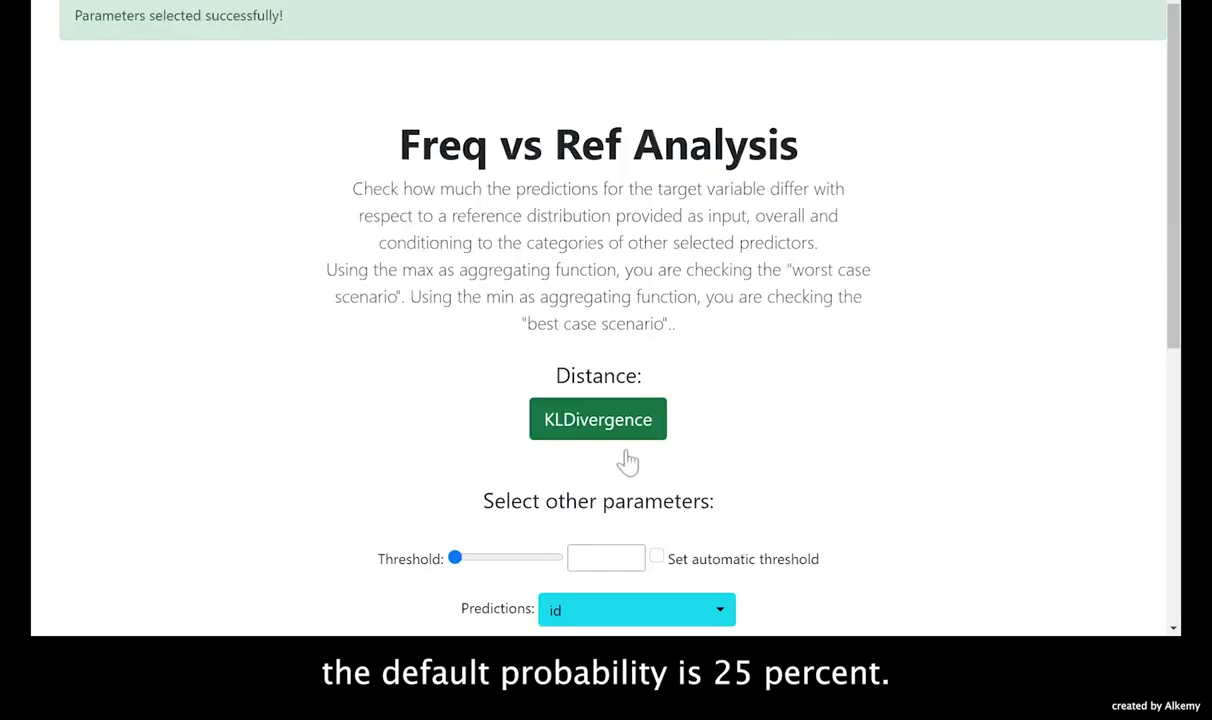
scroll(950, 365, down, 5)
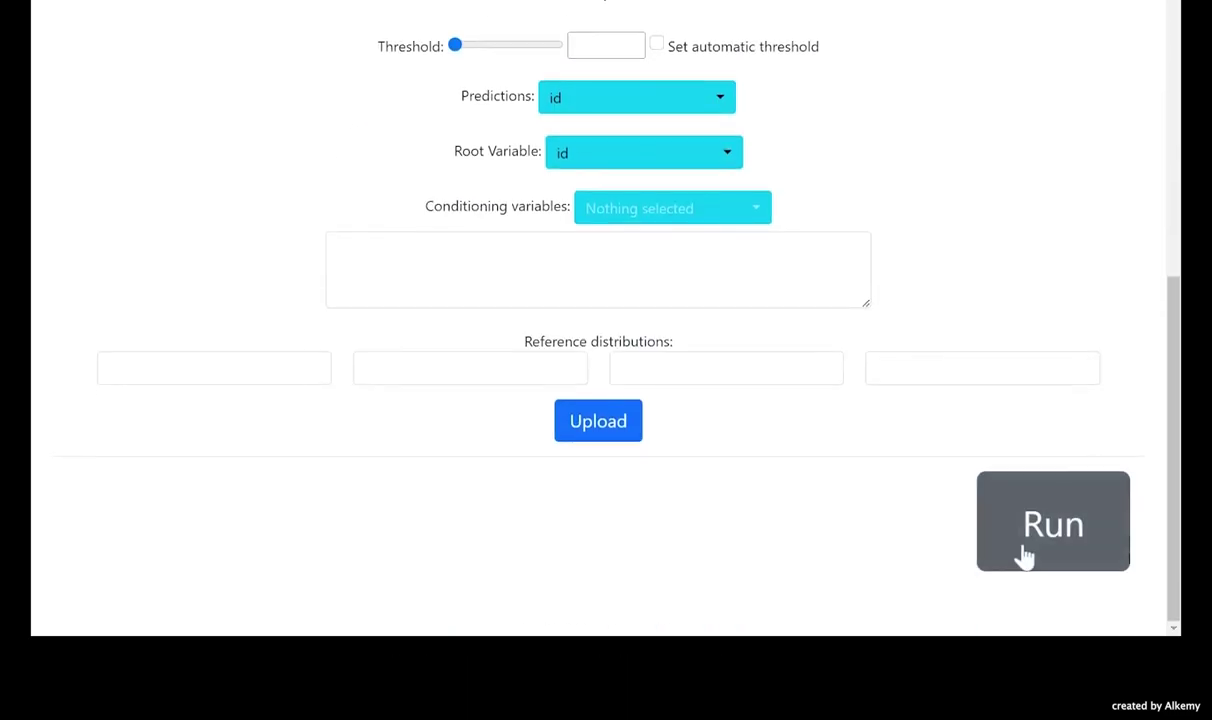
click(1025, 557)
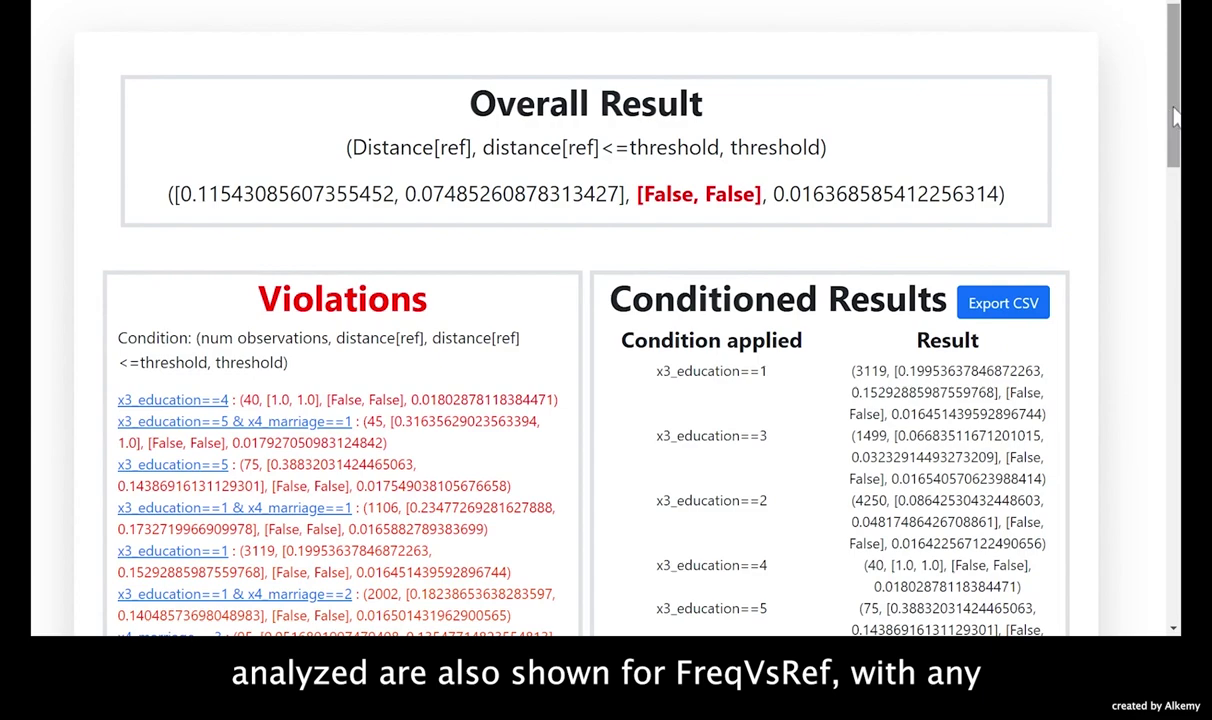
drag(1175, 118, 1176, 187)
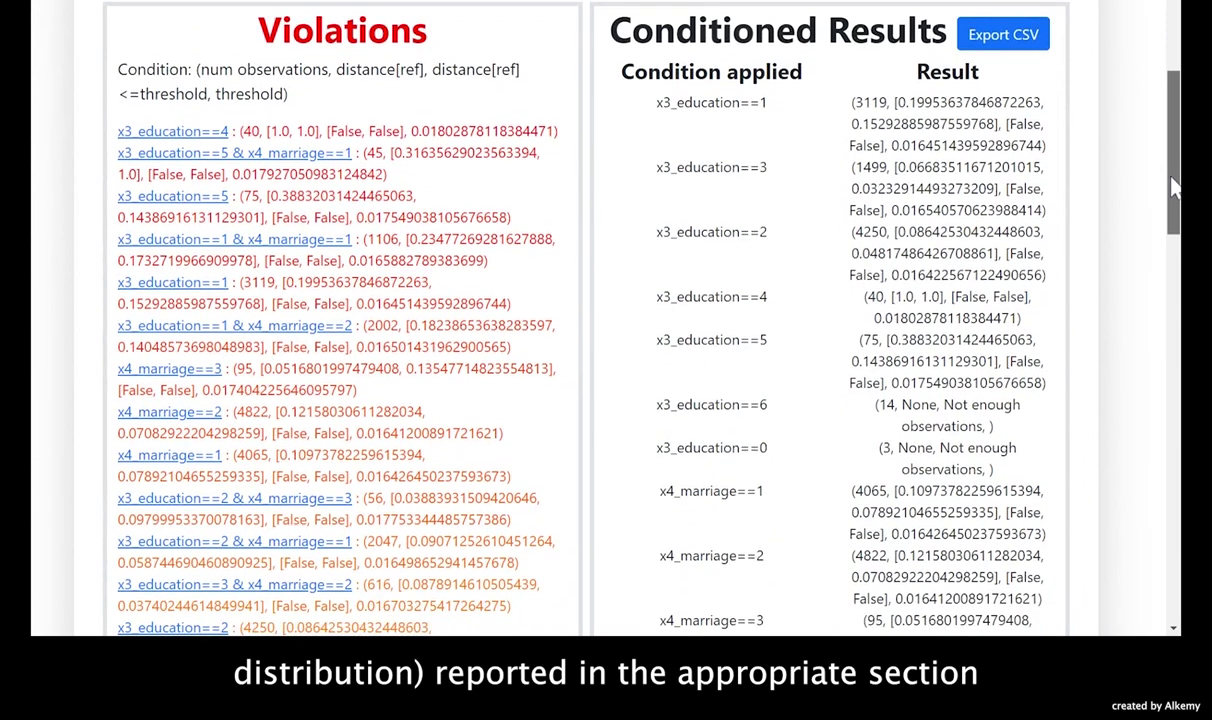